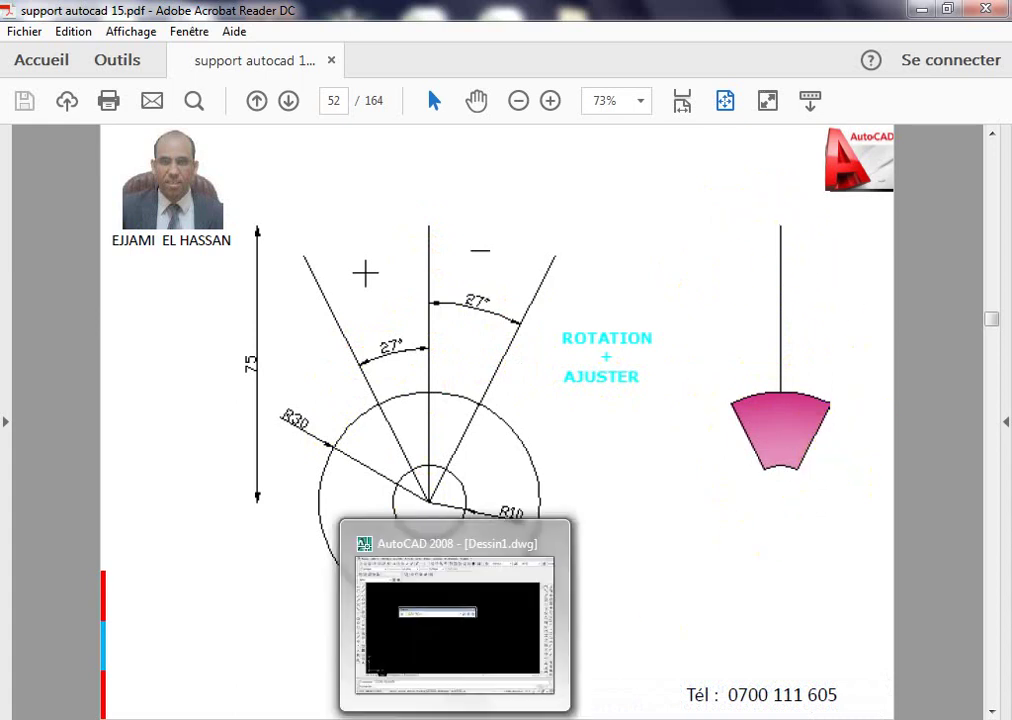
Step: Switch from Acrobat Reader to the Dessin1.dwg drawing in AutoCAD 2008
{"action": "left_click", "coordinate": [488, 594]}
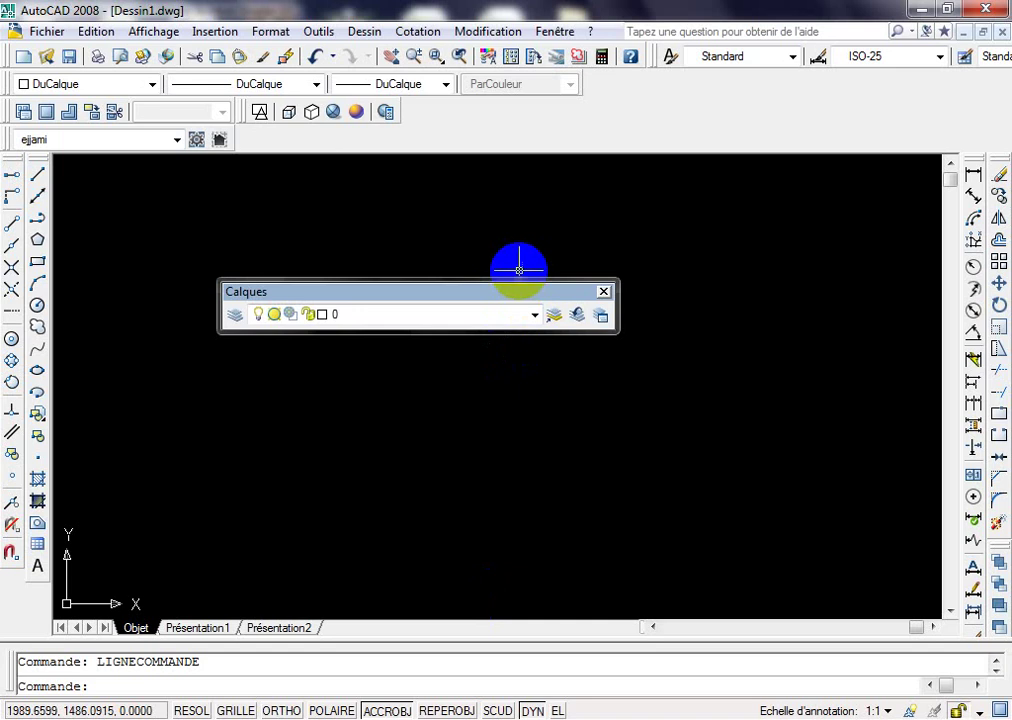
Step: Dock the layer toolbar and draw a circle of radius 10
{"action": "left_click_drag", "start_coordinate": [527, 303], "coordinate": [734, 56]}
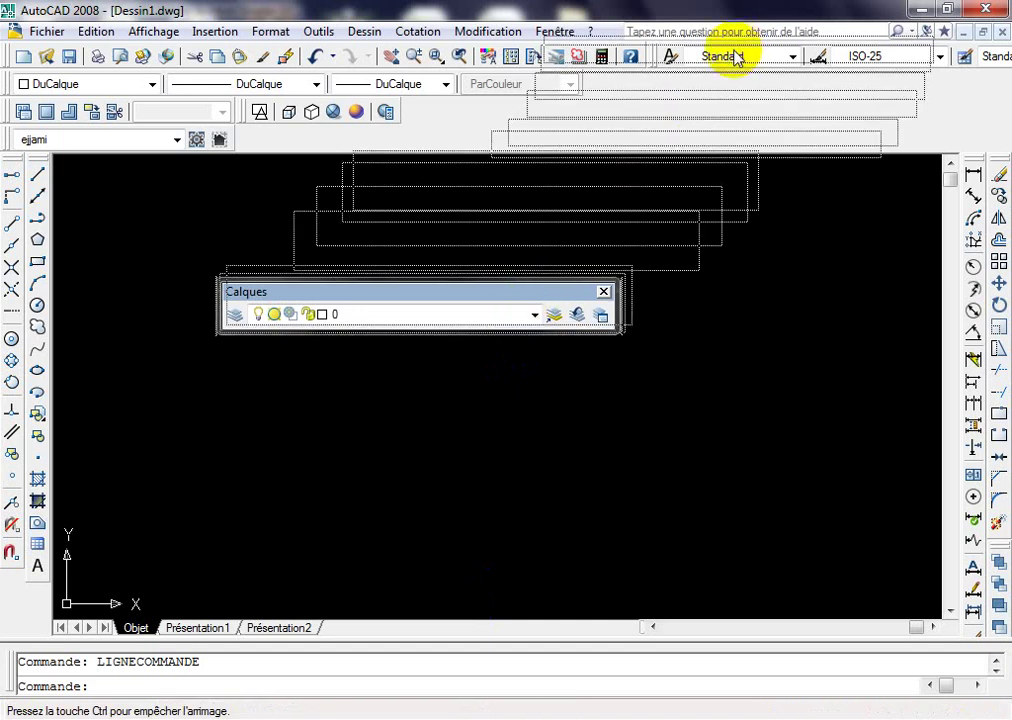
{"action": "left_click", "coordinate": [37, 334]}
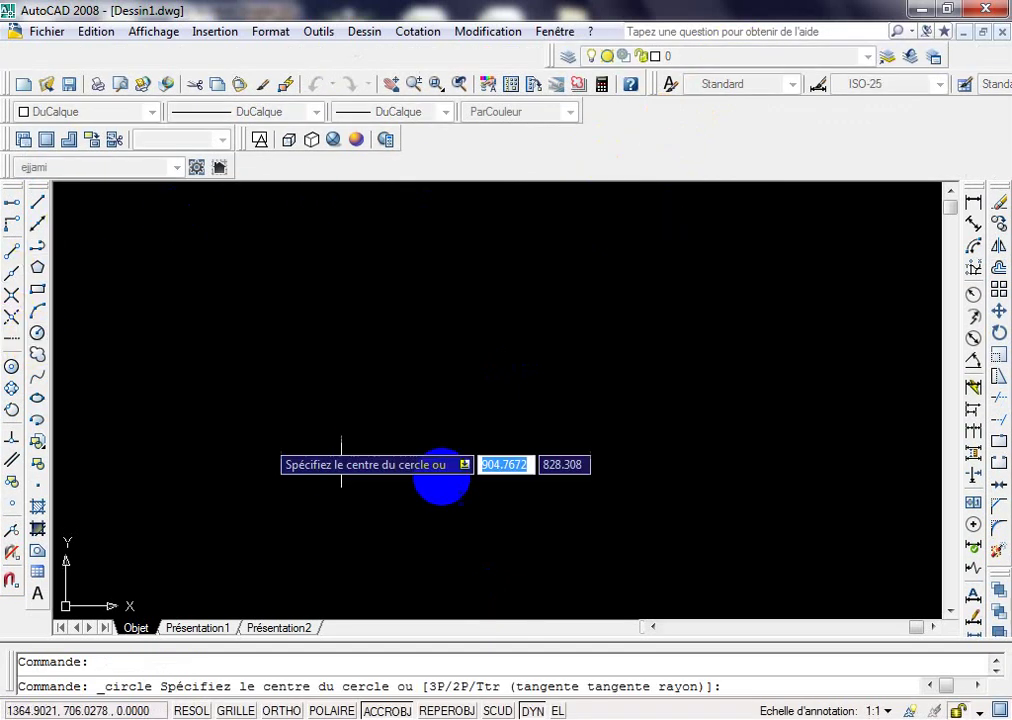
{"action": "left_click", "coordinate": [416, 408]}
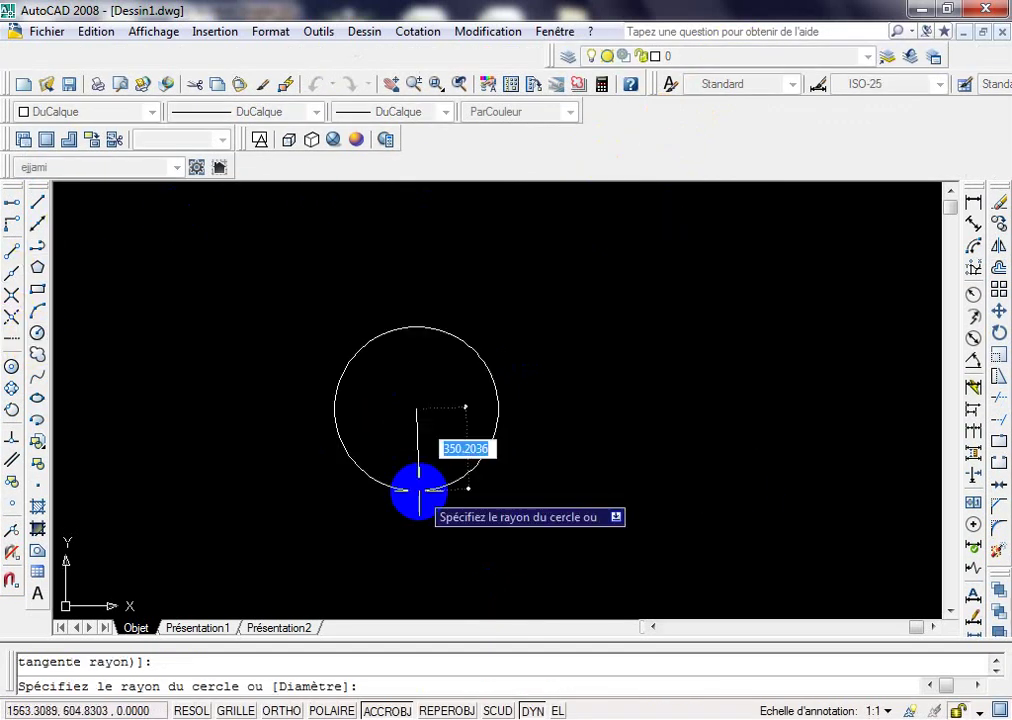
{"action": "type", "text": "10"}
{"action": "key", "text": "Return"}
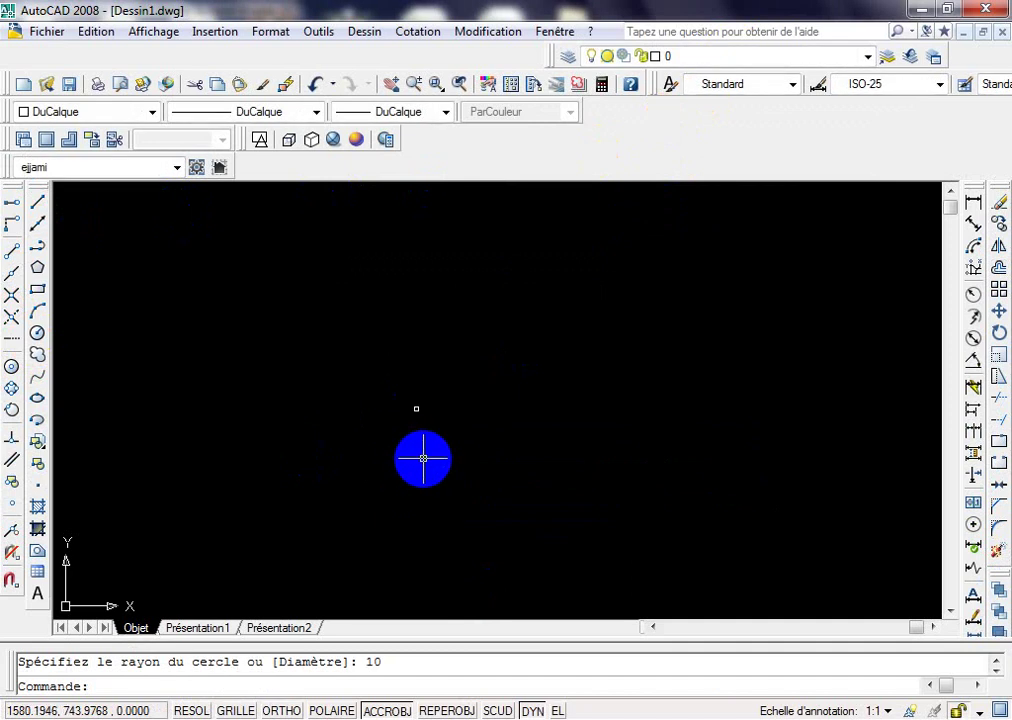
{"action": "middle_click", "coordinate": [423, 458]}
{"action": "middle_click", "coordinate": [423, 458]}
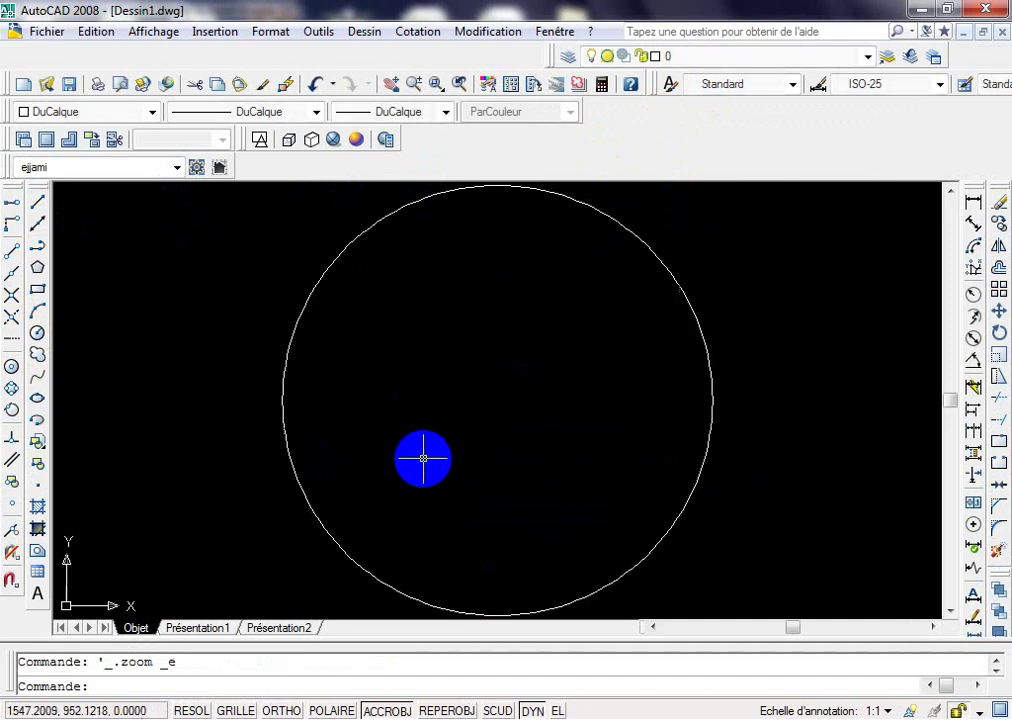
Step: Draw a concentric circle of radius 30 on the same centre and zoom to extents
{"action": "left_click", "coordinate": [38, 333]}
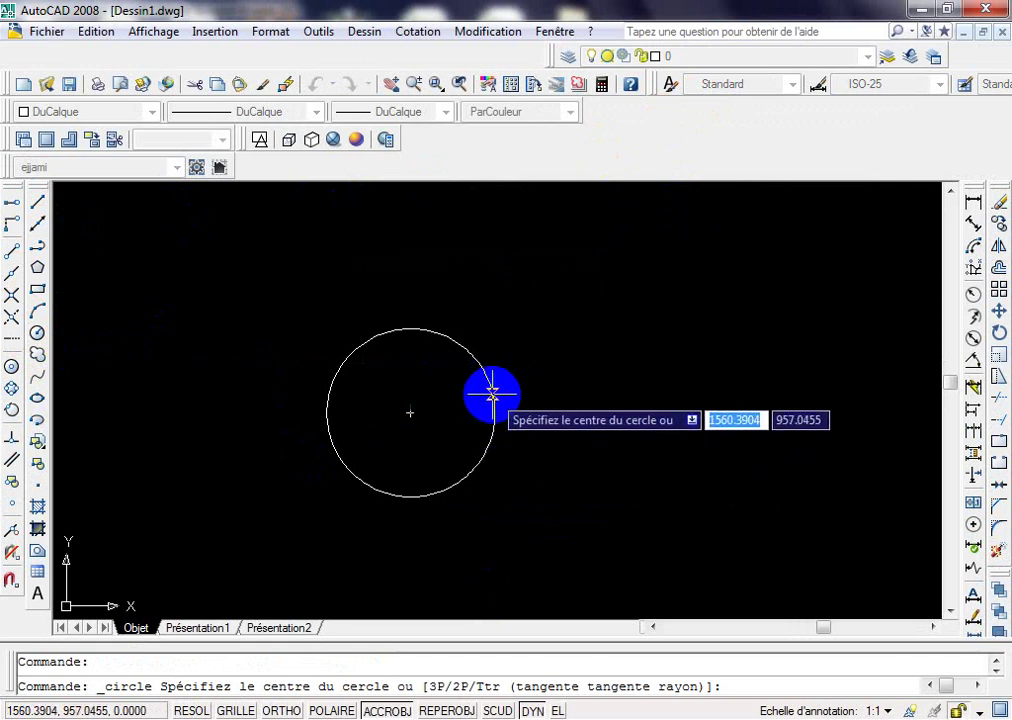
{"action": "left_click", "coordinate": [410, 413]}
{"action": "type", "text": "3"}
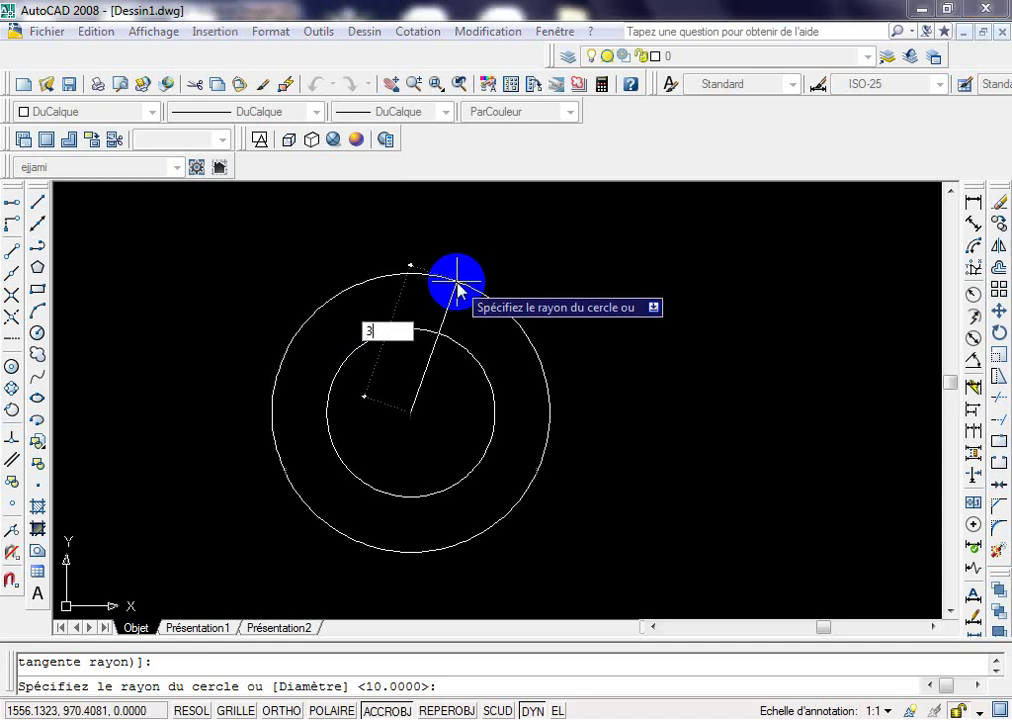
{"action": "type", "text": "0"}
{"action": "key", "text": "Return"}
{"action": "scroll", "coordinate": [490, 345], "scroll_direction": "down", "scroll_amount": 2}
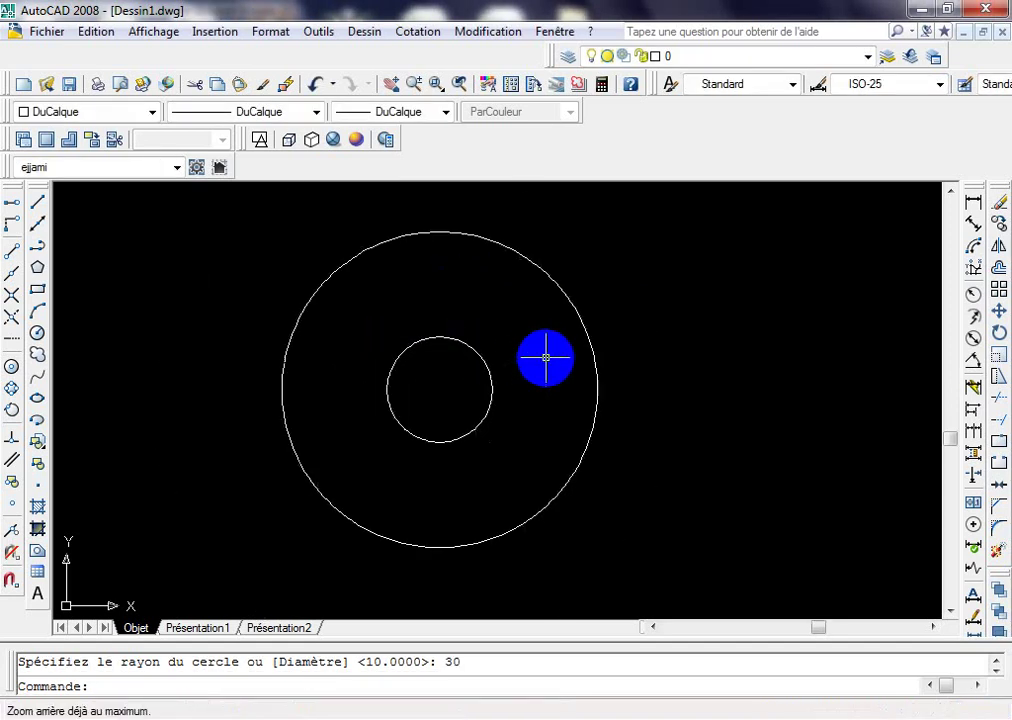
{"action": "scroll", "coordinate": [560, 365], "scroll_direction": "down", "scroll_amount": 1}
{"action": "middle_click", "coordinate": [585, 370]}
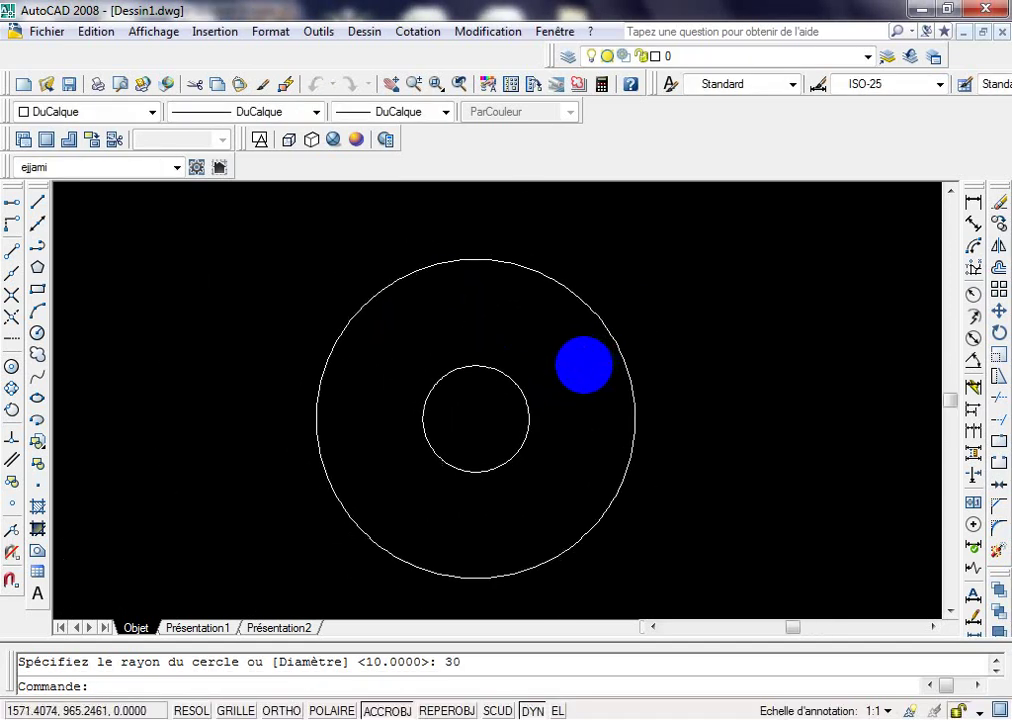
{"action": "scroll", "coordinate": [585, 365], "scroll_direction": "down", "scroll_amount": 3}
{"action": "scroll", "coordinate": [584, 366], "scroll_direction": "down", "scroll_amount": 4}
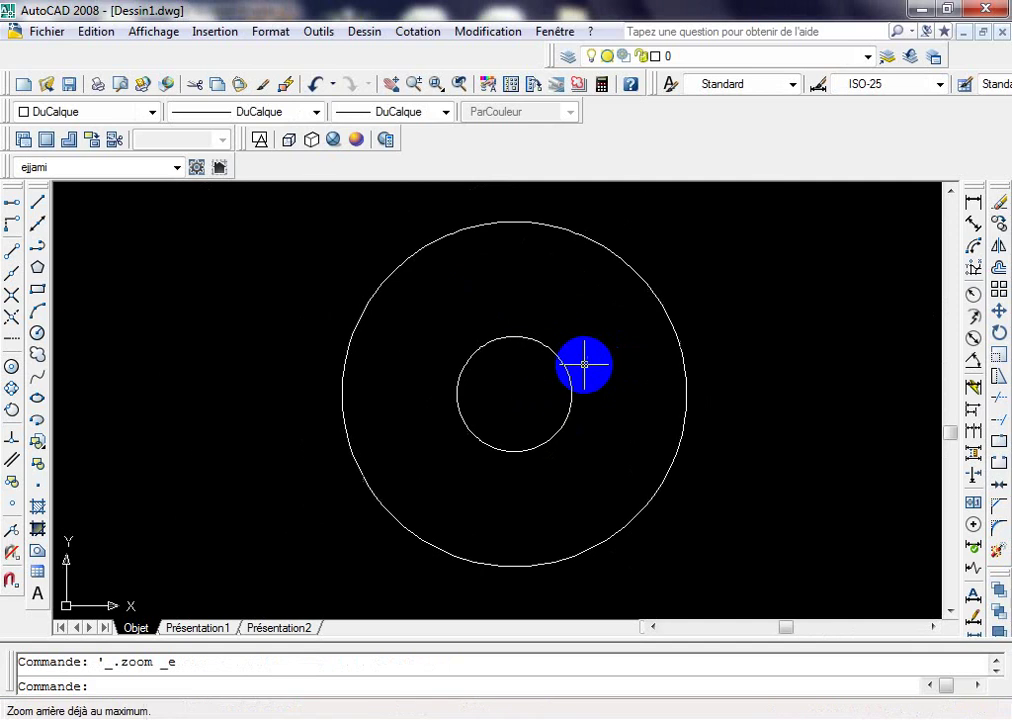
Step: Draw a 75-unit vertical line upward from the circles' centre
{"action": "left_click", "coordinate": [37, 203]}
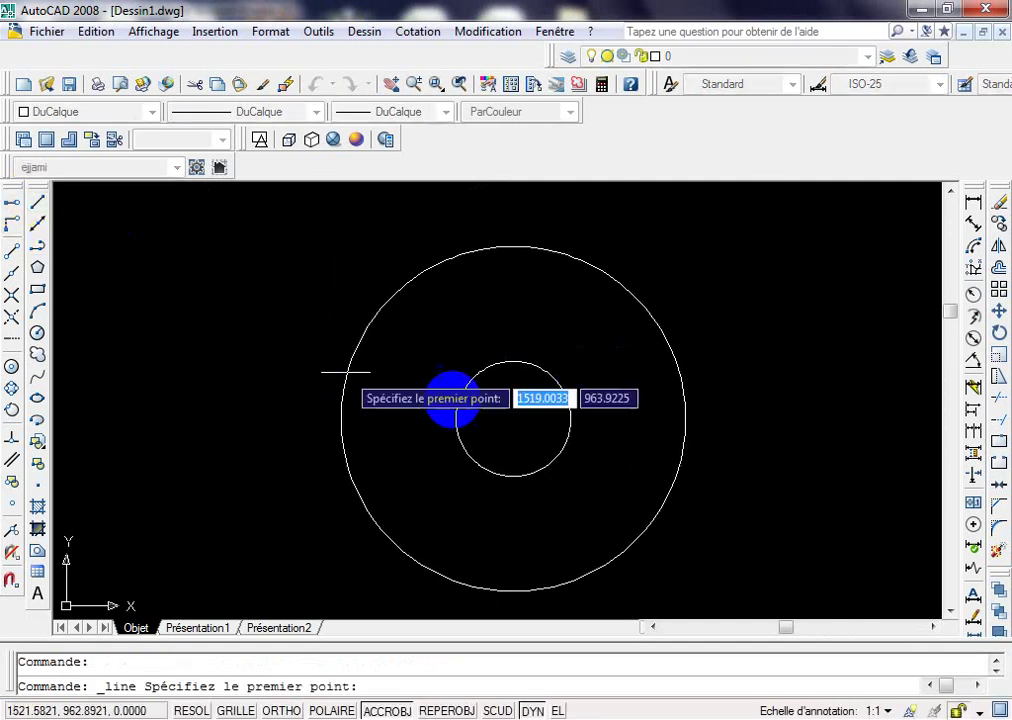
{"action": "left_click", "coordinate": [519, 398]}
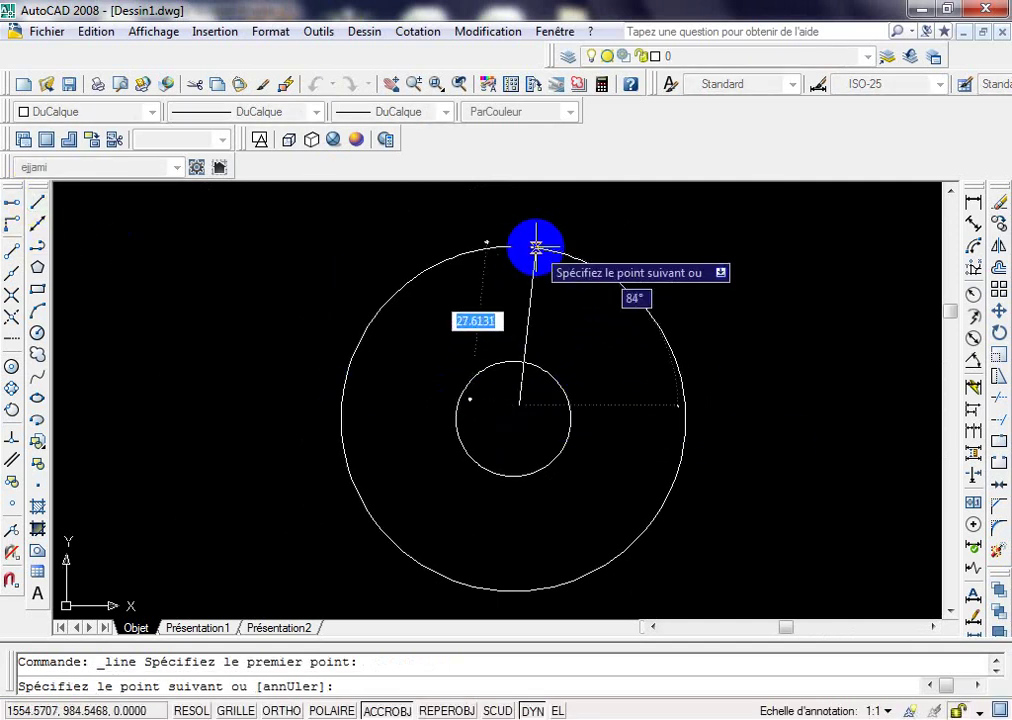
{"action": "key", "text": "Escape"}
{"action": "left_click", "coordinate": [37, 203]}
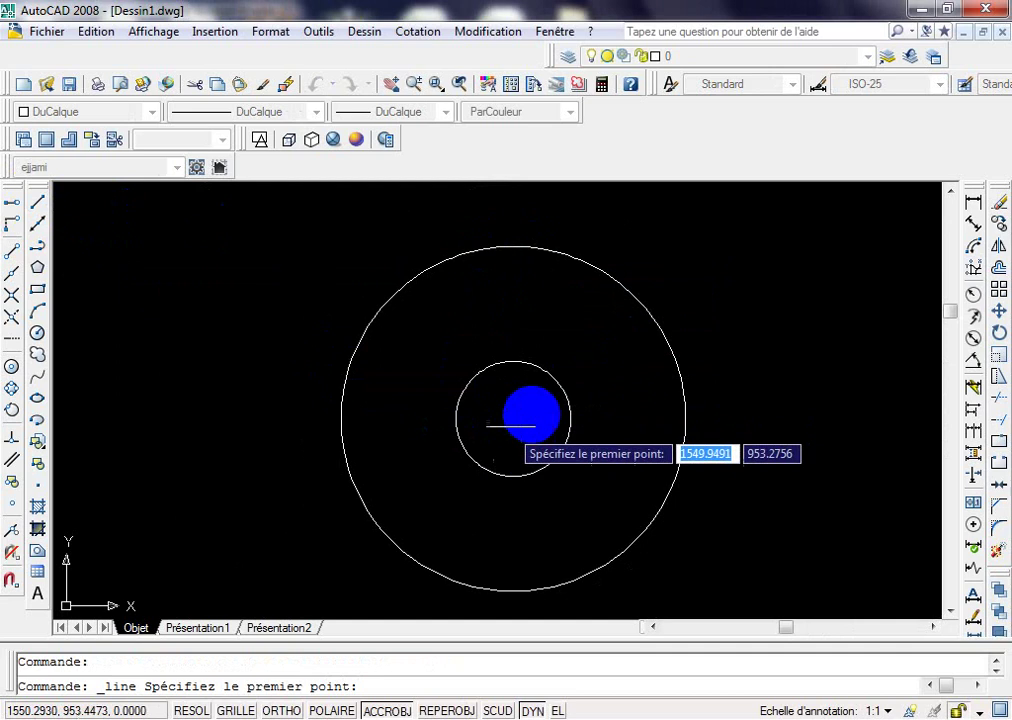
{"action": "left_click", "coordinate": [513, 417]}
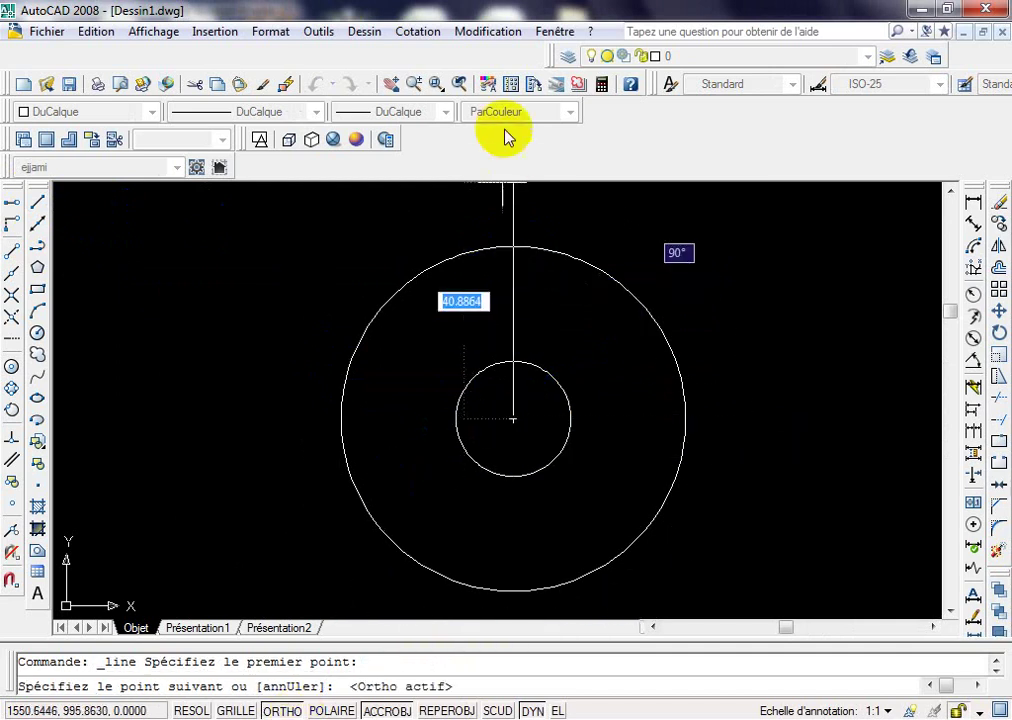
{"action": "type", "text": "7"}
{"action": "key", "text": "Return"}
{"action": "key", "text": "Return"}
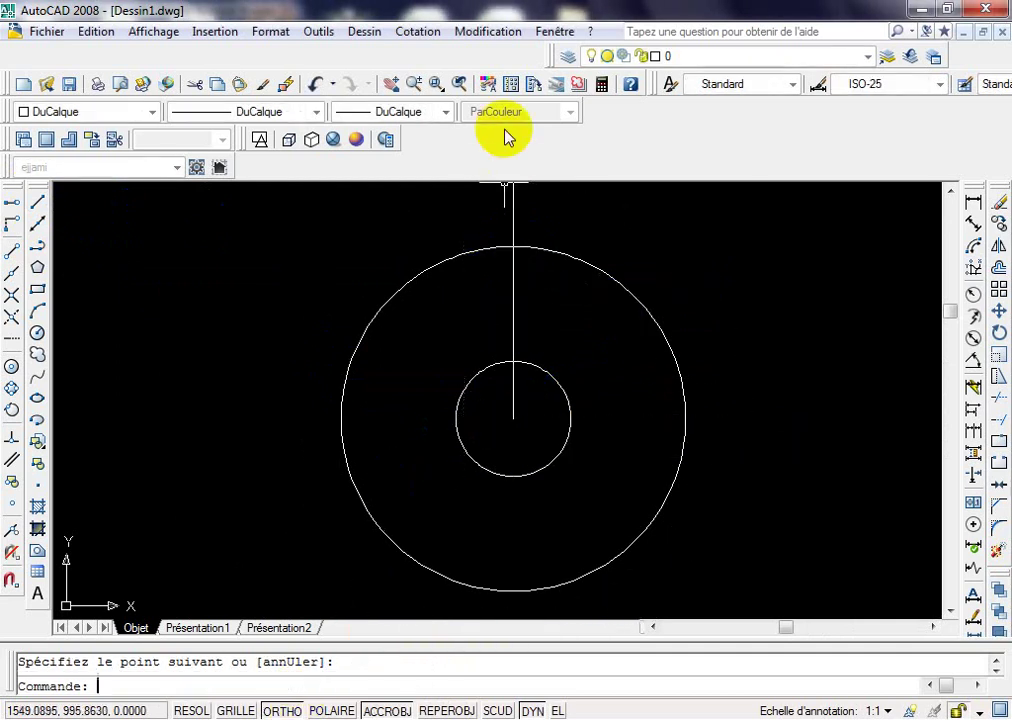
Step: Zoom to the drawing extents and pan the circles and line to the view centre
{"action": "middle_click", "coordinate": [648, 357]}
{"action": "middle_click", "coordinate": [648, 357]}
{"action": "scroll", "coordinate": [648, 357], "scroll_direction": "down", "scroll_amount": 4}
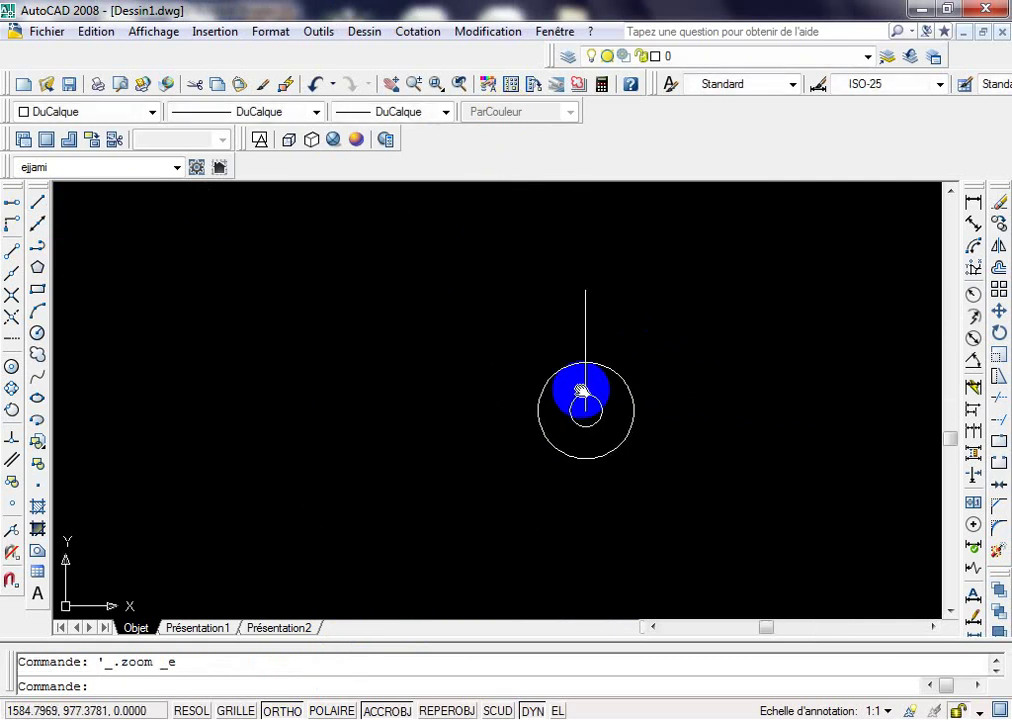
{"action": "middle_click_drag", "start_coordinate": [583, 398], "coordinate": [475, 410]}
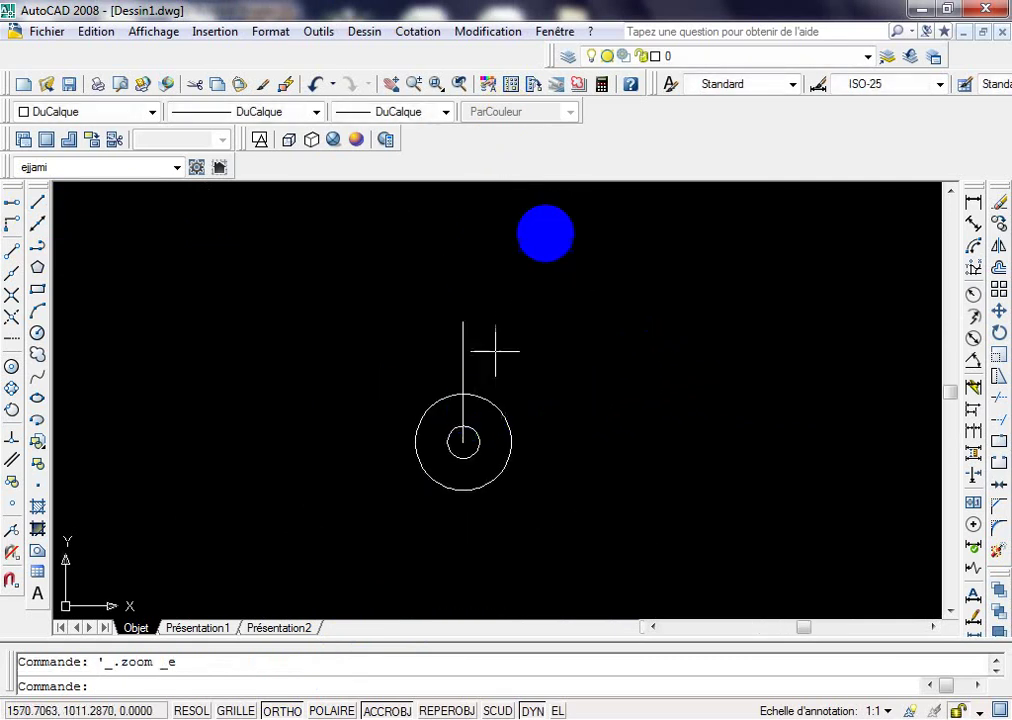
{"action": "right_click", "coordinate": [502, 304]}
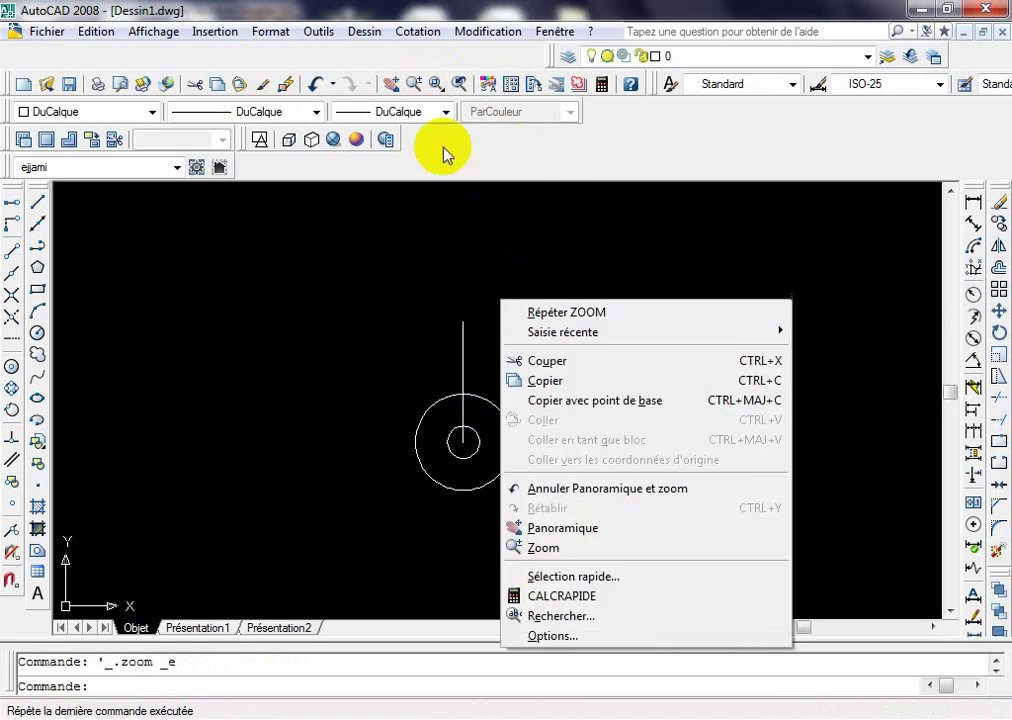
{"action": "left_click", "coordinate": [413, 84]}
{"action": "right_click", "coordinate": [591, 341]}
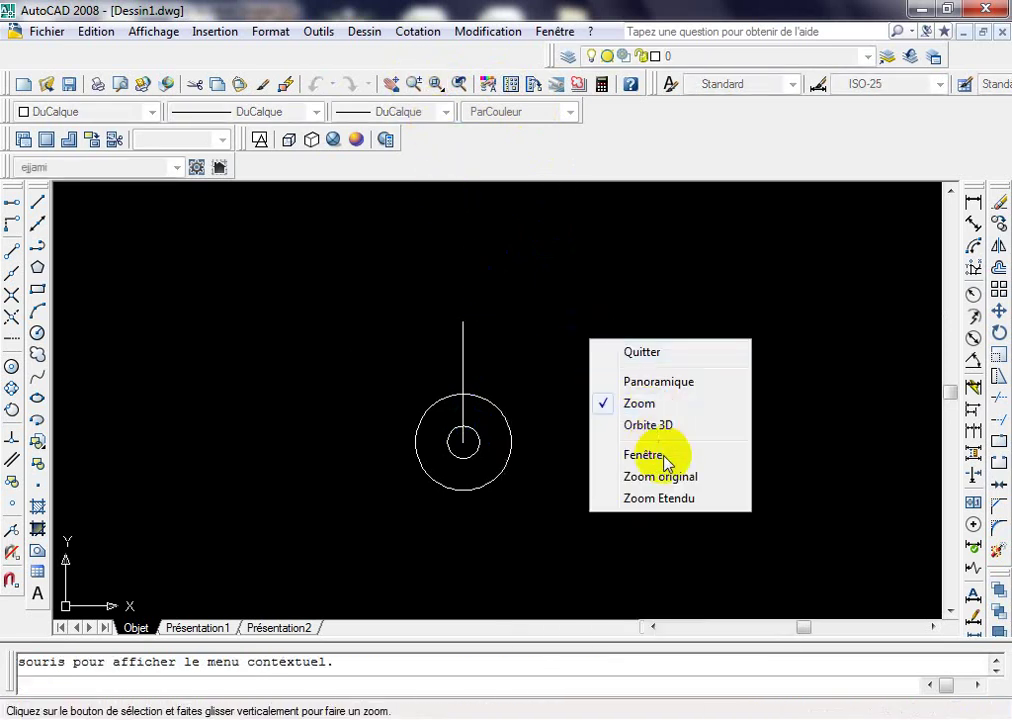
{"action": "left_click", "coordinate": [666, 512]}
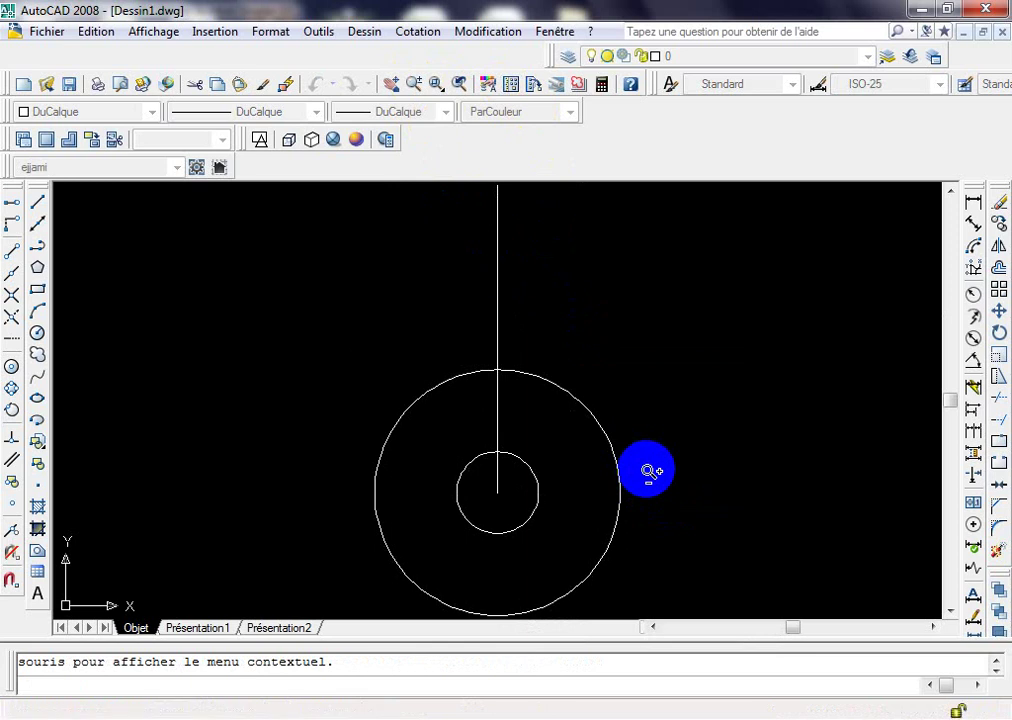
{"action": "left_click_drag", "start_coordinate": [650, 470], "coordinate": [650, 470]}
{"action": "mouse_move", "coordinate": [647, 470]}
{"action": "middle_mouse_down"}
{"action": "mouse_move", "coordinate": [621, 486]}
{"action": "mouse_move", "coordinate": [734, 497]}
{"action": "mouse_move", "coordinate": [553, 422]}
{"action": "mouse_move", "coordinate": [555, 507]}
{"action": "middle_mouse_up"}
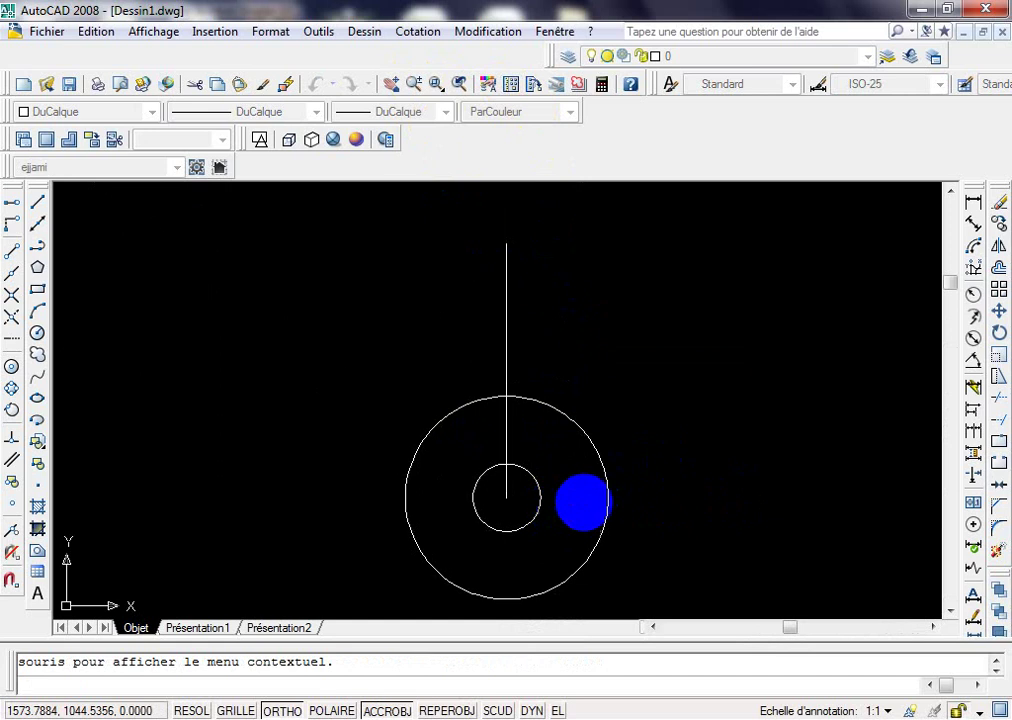
Step: Rotate the vertical line 27° about the circles' centre
{"action": "left_click", "coordinate": [999, 337]}
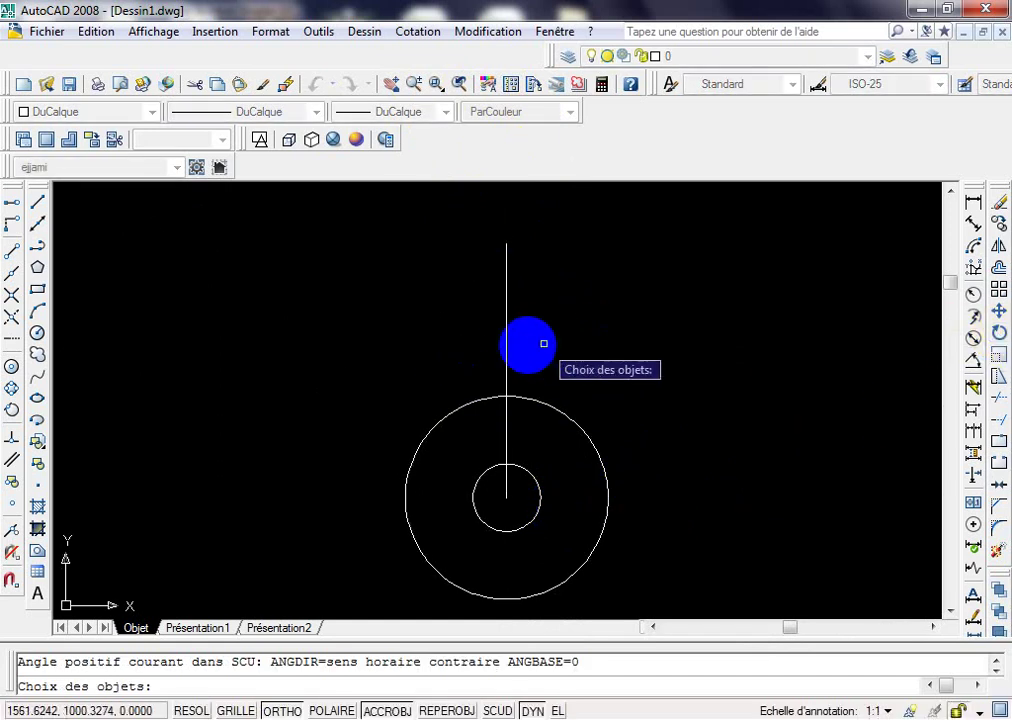
{"action": "left_click", "coordinate": [504, 347]}
{"action": "key", "text": "Return"}
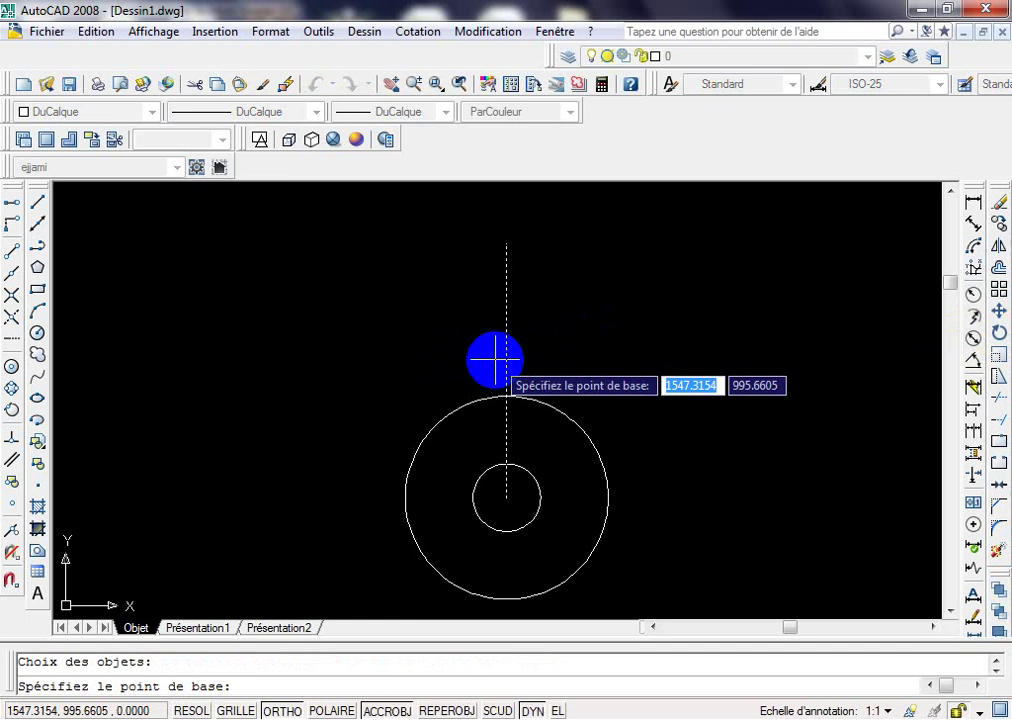
{"action": "left_click", "coordinate": [506, 497]}
{"action": "type", "text": "27"}
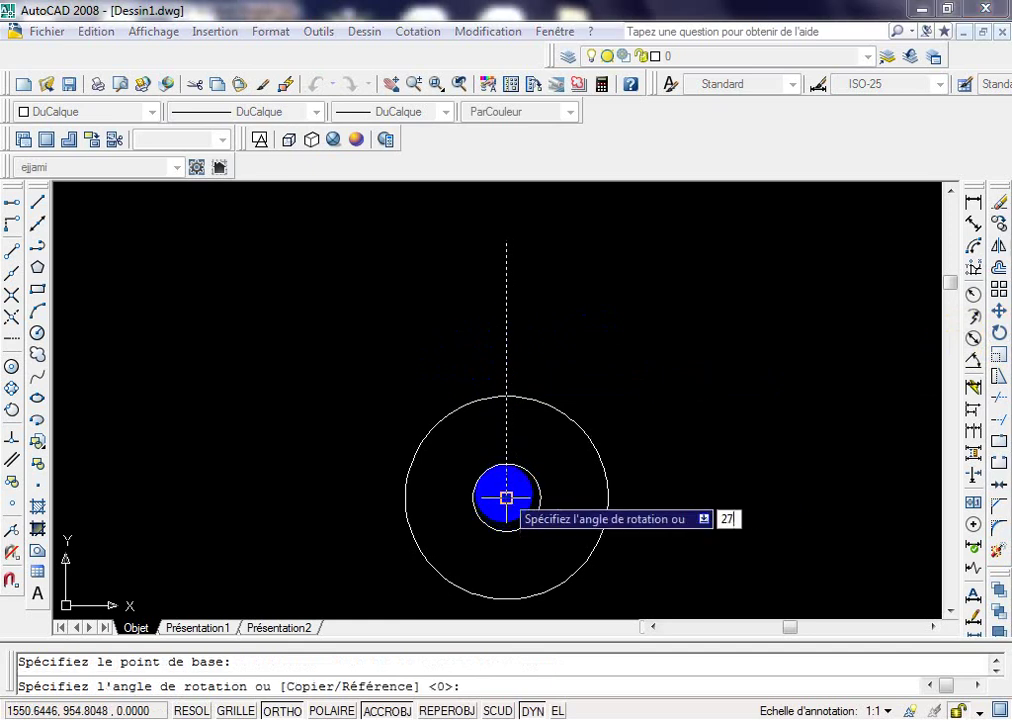
{"action": "key", "text": "Return"}
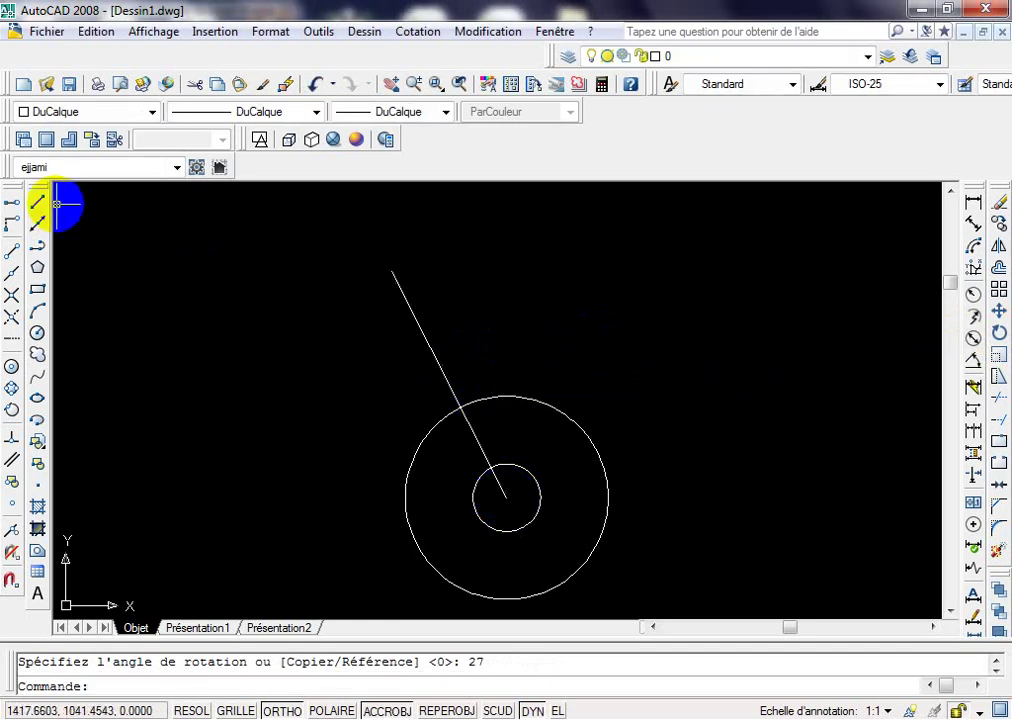
Step: Draw another 75-long vertical line from the centre and rotate it by -27°
{"action": "left_click", "coordinate": [37, 202]}
{"action": "left_click", "coordinate": [506, 497]}
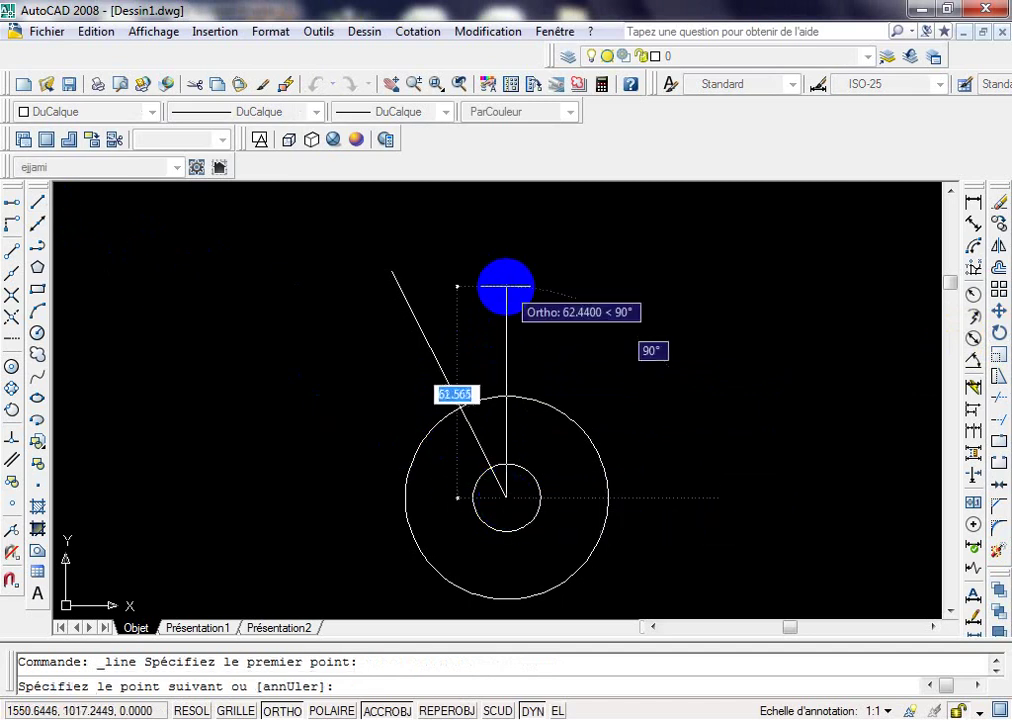
{"action": "type", "text": "75"}
{"action": "key", "text": "Return"}
{"action": "key", "text": "Return"}
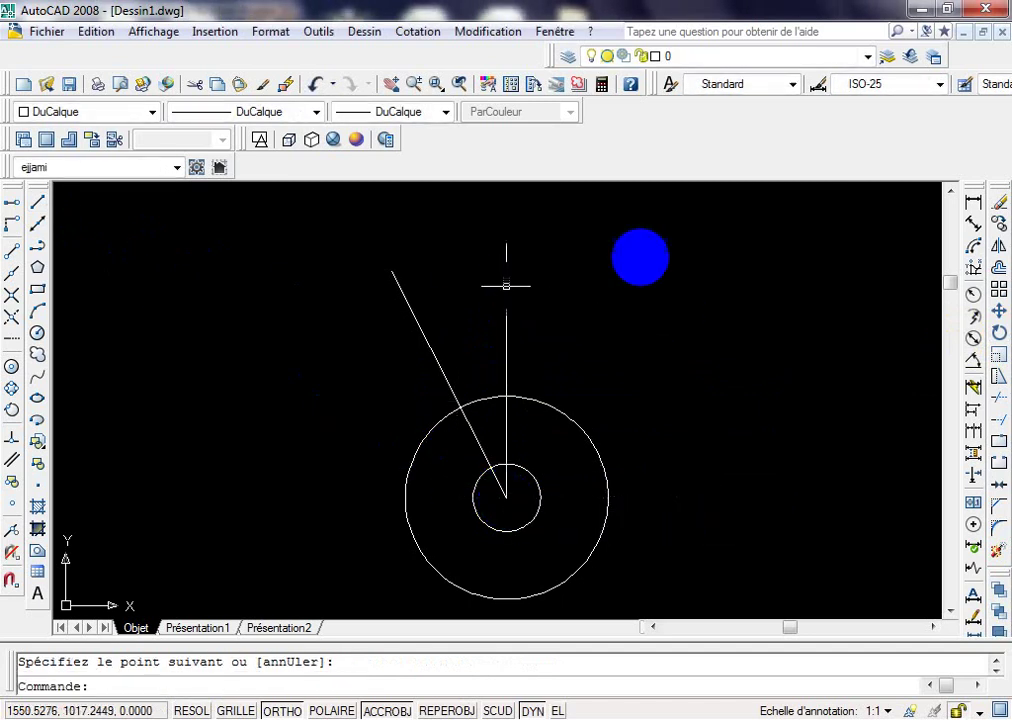
{"action": "left_click", "coordinate": [999, 335]}
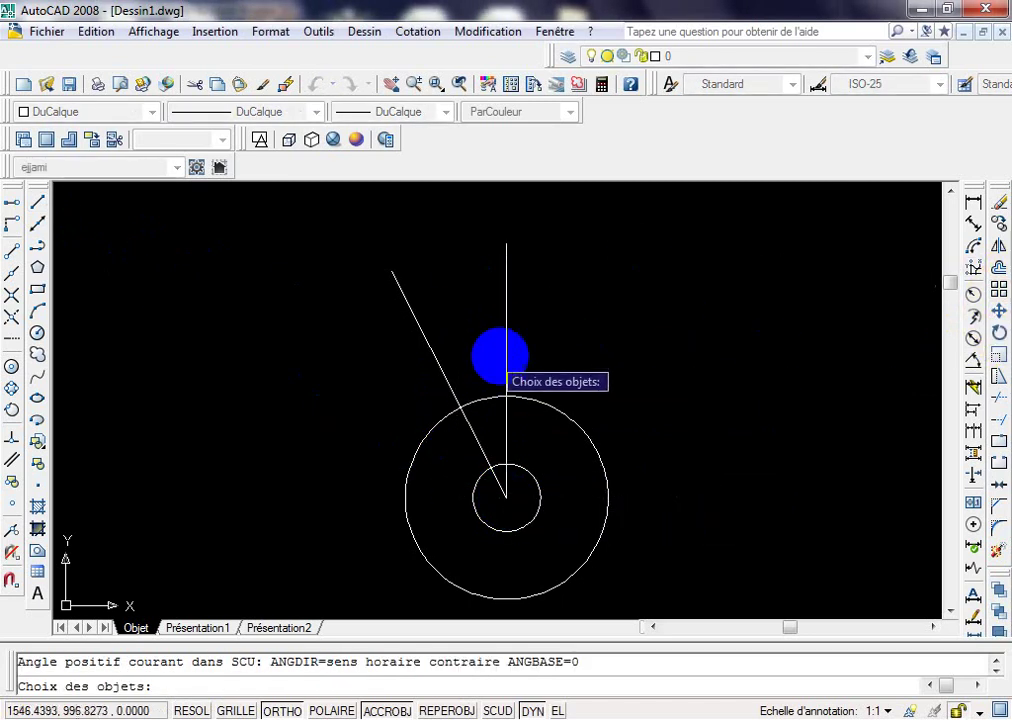
{"action": "left_click", "coordinate": [506, 368]}
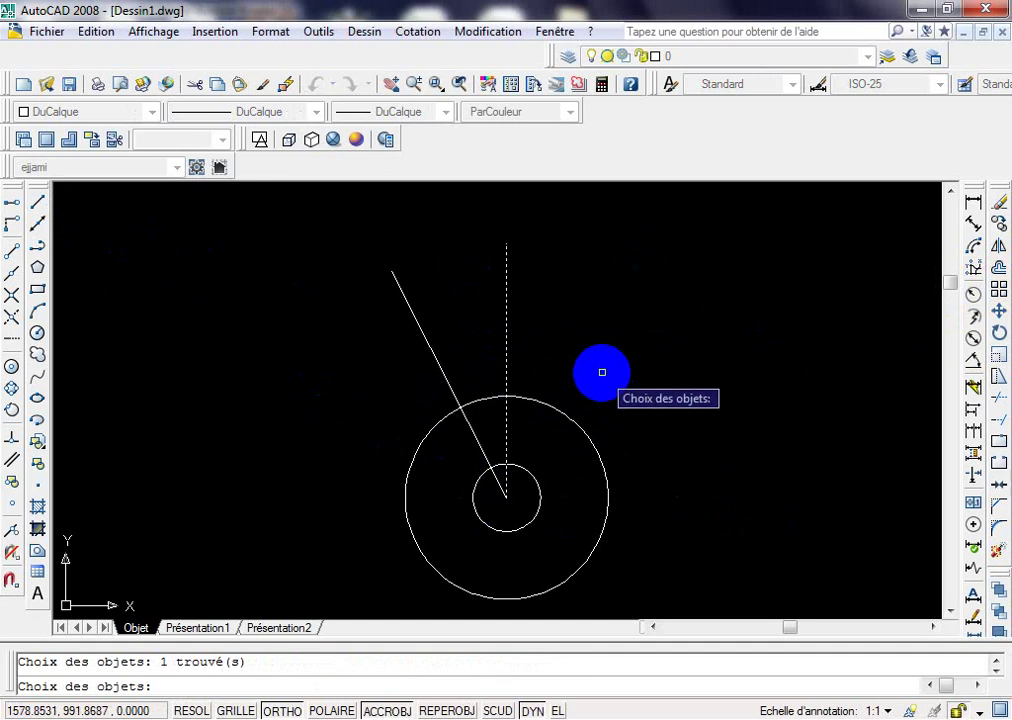
{"action": "key", "text": "Return"}
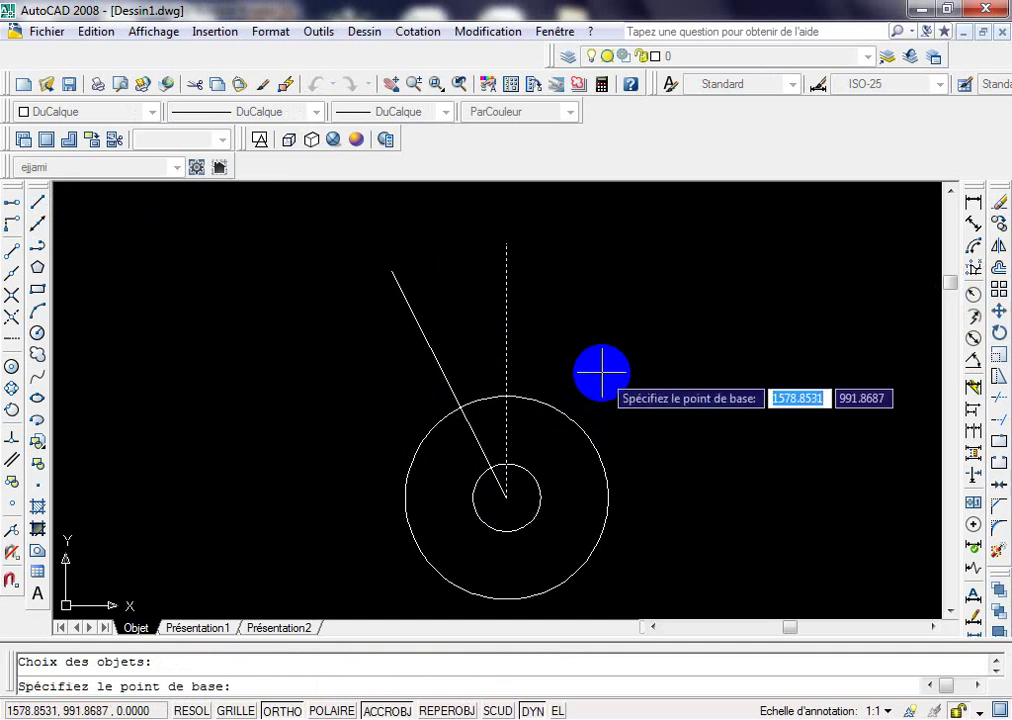
{"action": "left_click", "coordinate": [506, 497]}
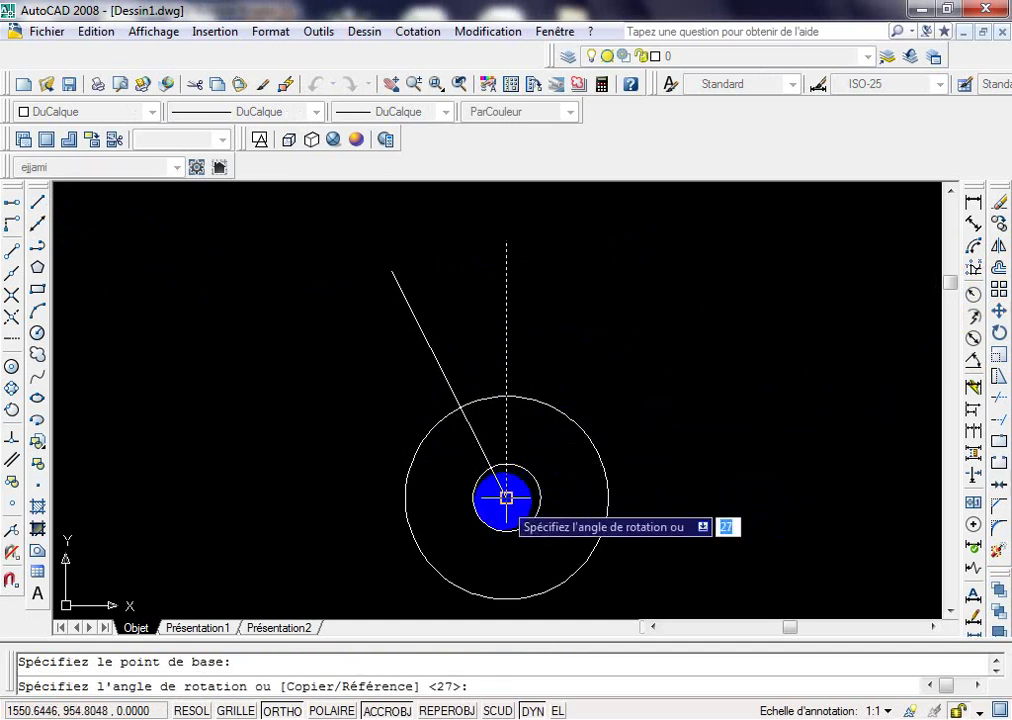
{"action": "type", "text": "-"}
{"action": "key", "text": "Return"}
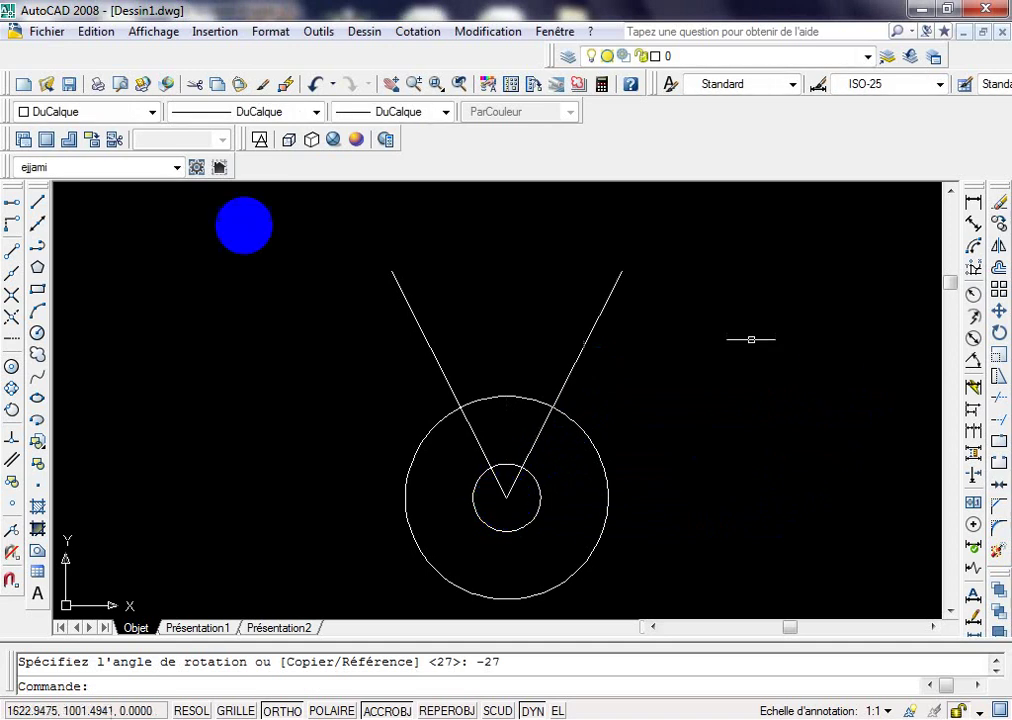
{"action": "left_click", "coordinate": [37, 201]}
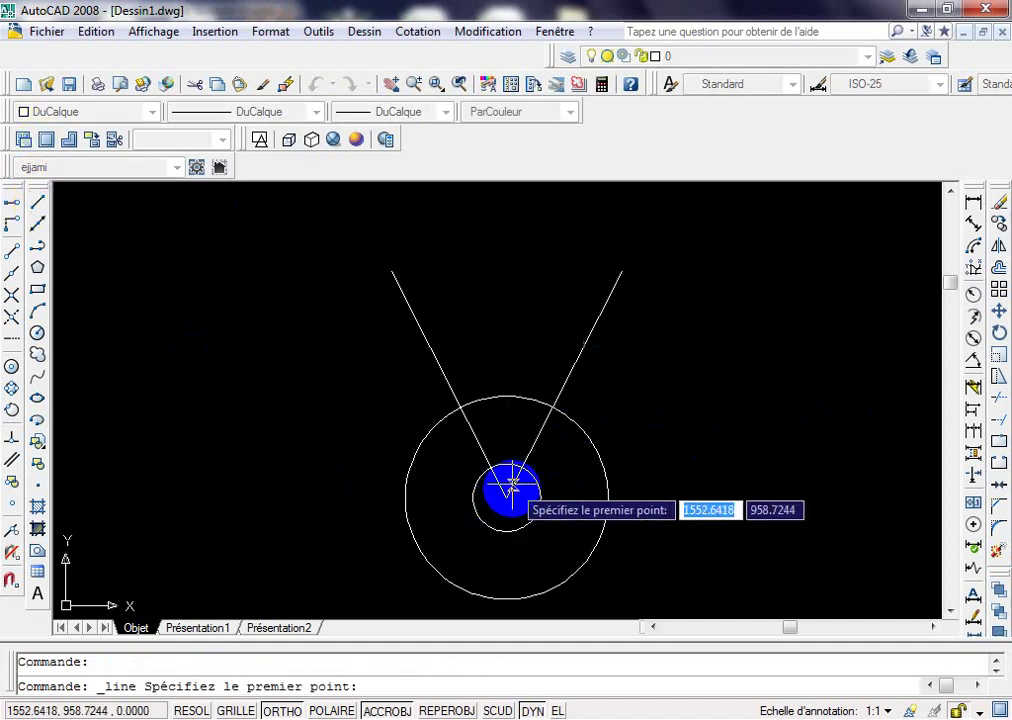
Step: Draw the 75-long vertical centre line from the circle centre
{"action": "left_click", "coordinate": [506, 497]}
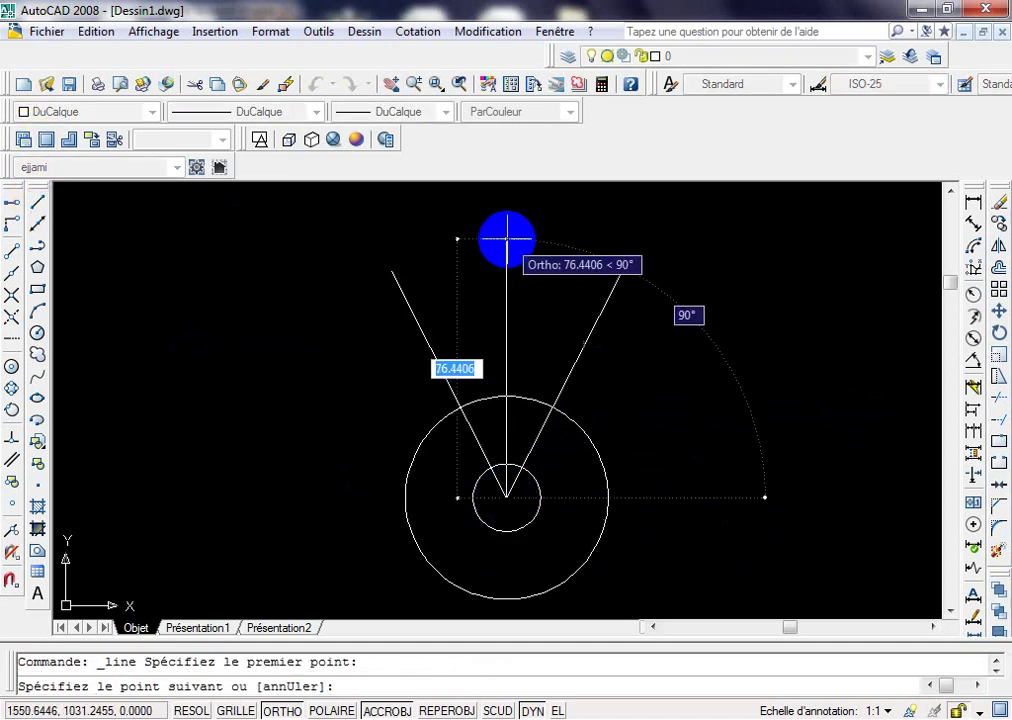
{"action": "type", "text": "75"}
{"action": "key", "text": "Return"}
{"action": "key", "text": "Return"}
{"action": "key", "text": "Return"}
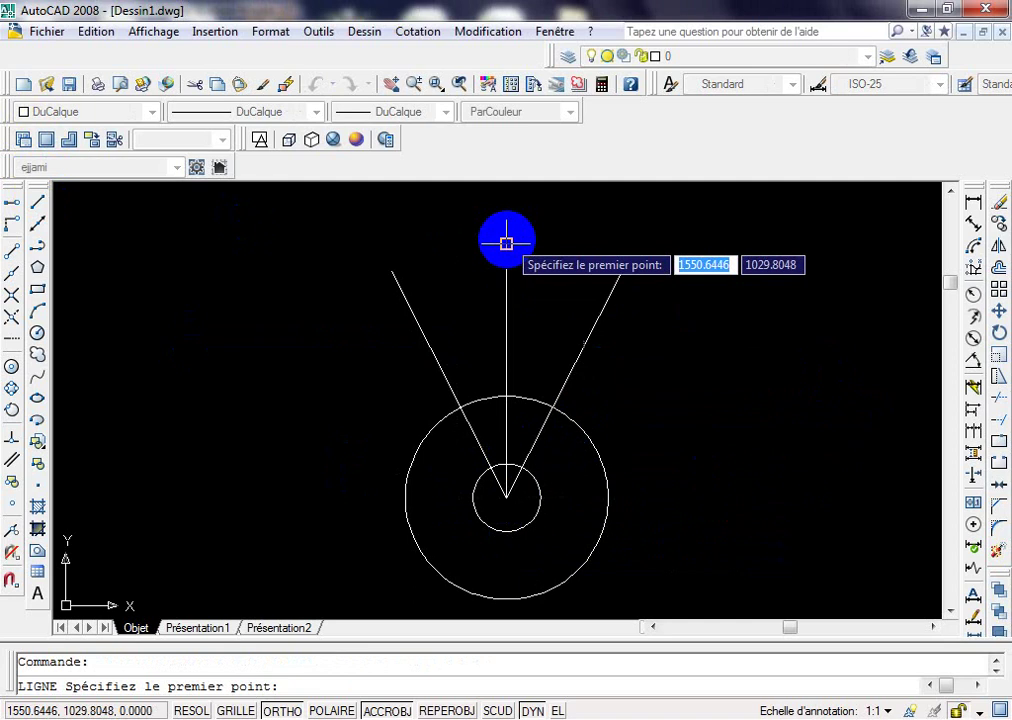
{"action": "key", "text": "Escape"}
{"action": "middle_click_drag", "start_coordinate": [545, 413], "coordinate": [361, 390]}
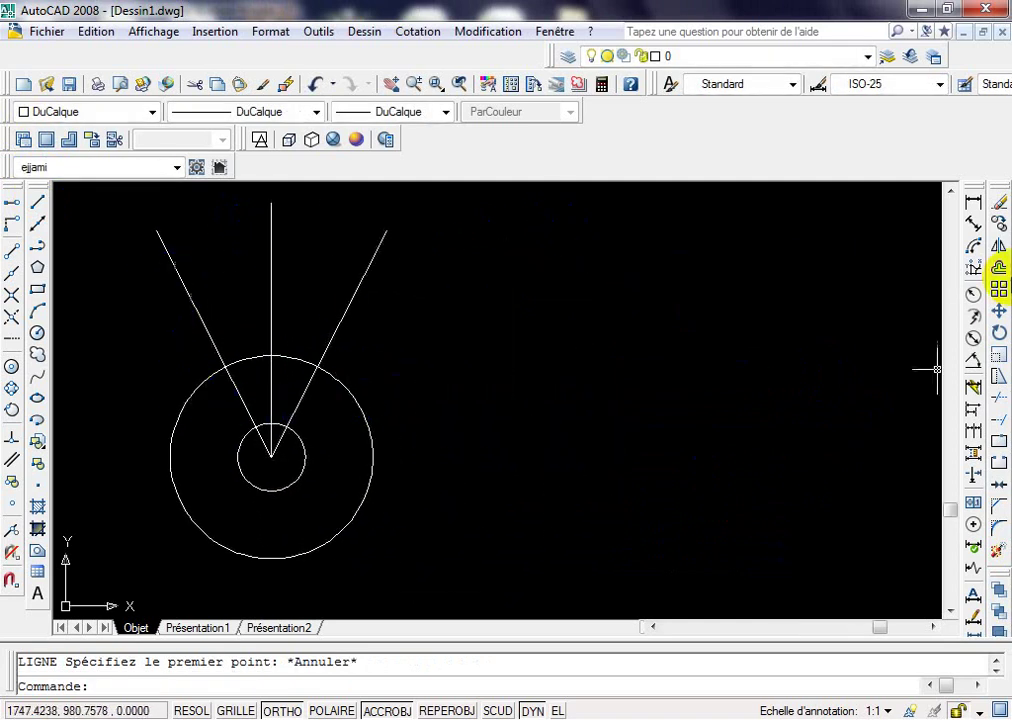
Step: Copy all five fan objects from the circle centre to a spot on the right
{"action": "left_click", "coordinate": [998, 225]}
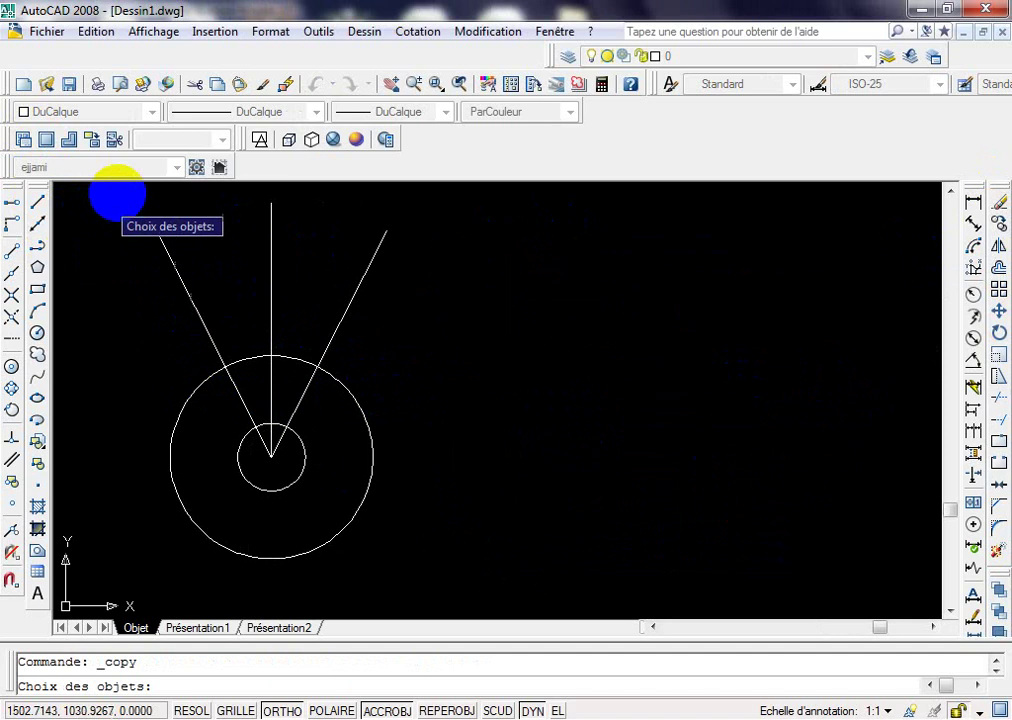
{"action": "left_click", "coordinate": [117, 192]}
{"action": "left_click", "coordinate": [468, 568]}
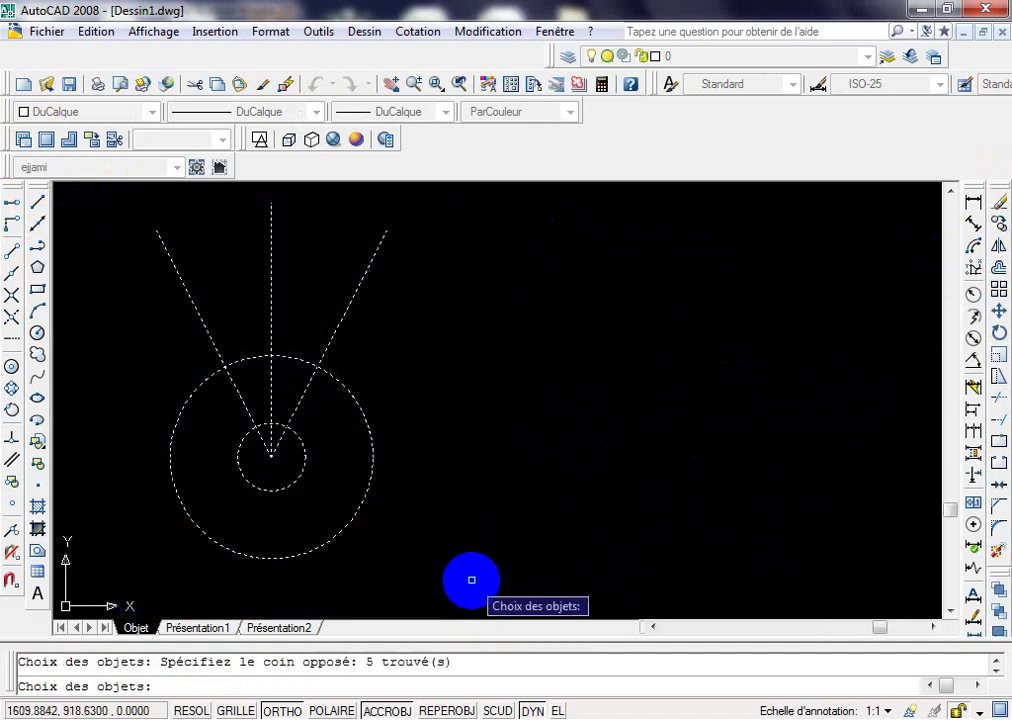
{"action": "key", "text": "Return"}
{"action": "left_click", "coordinate": [271, 457]}
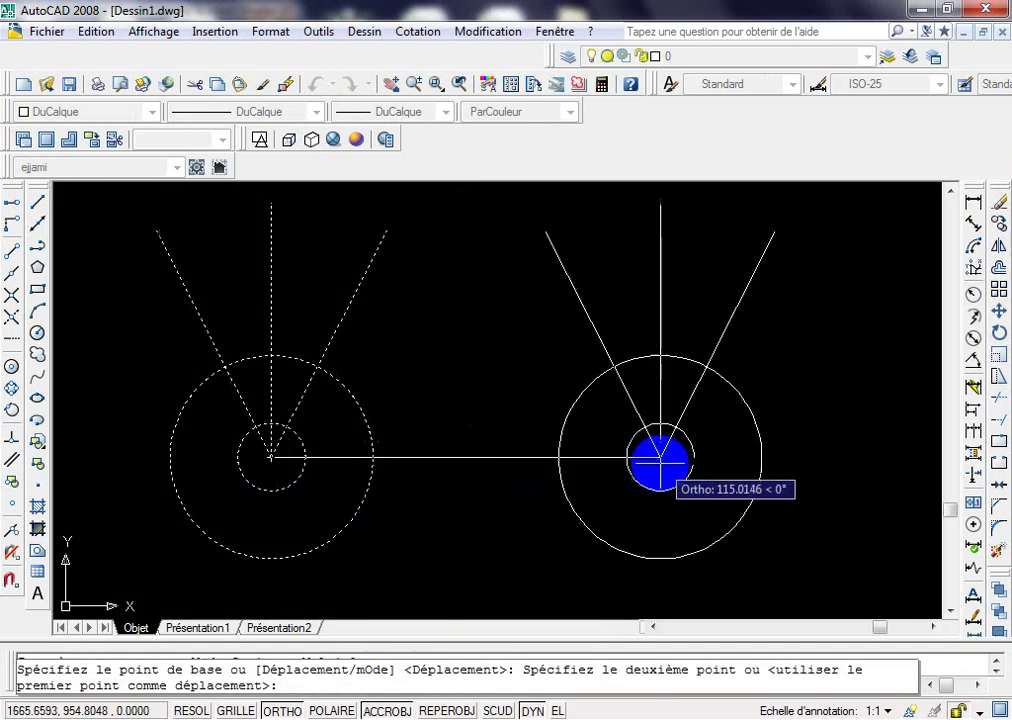
{"action": "left_click", "coordinate": [652, 457]}
{"action": "key", "text": "Escape"}
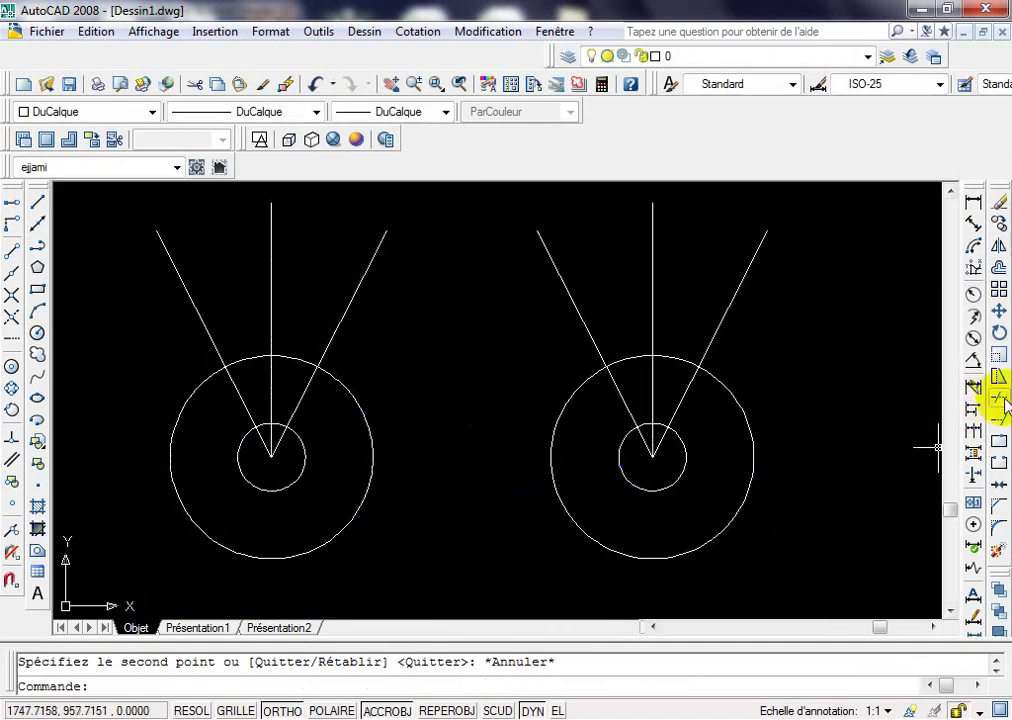
{"action": "left_click", "coordinate": [998, 400]}
Step: Trim the copy's circles and 27° lines to leave only the wedge between both arcs
{"action": "key", "text": "Return"}
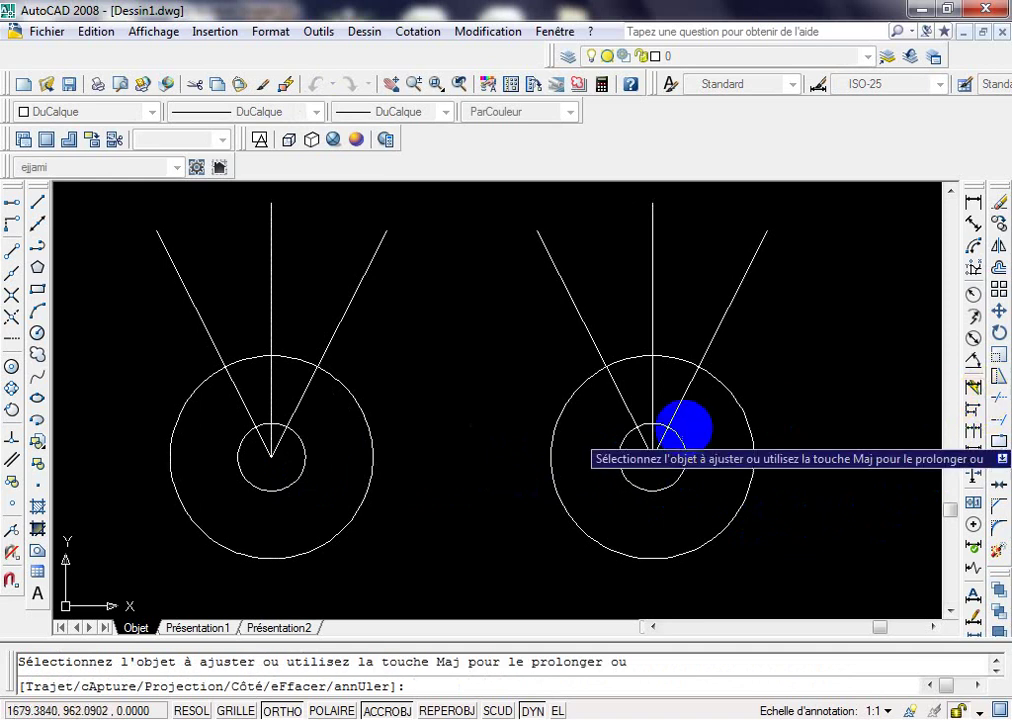
{"action": "left_click", "coordinate": [715, 378]}
{"action": "left_click", "coordinate": [689, 447]}
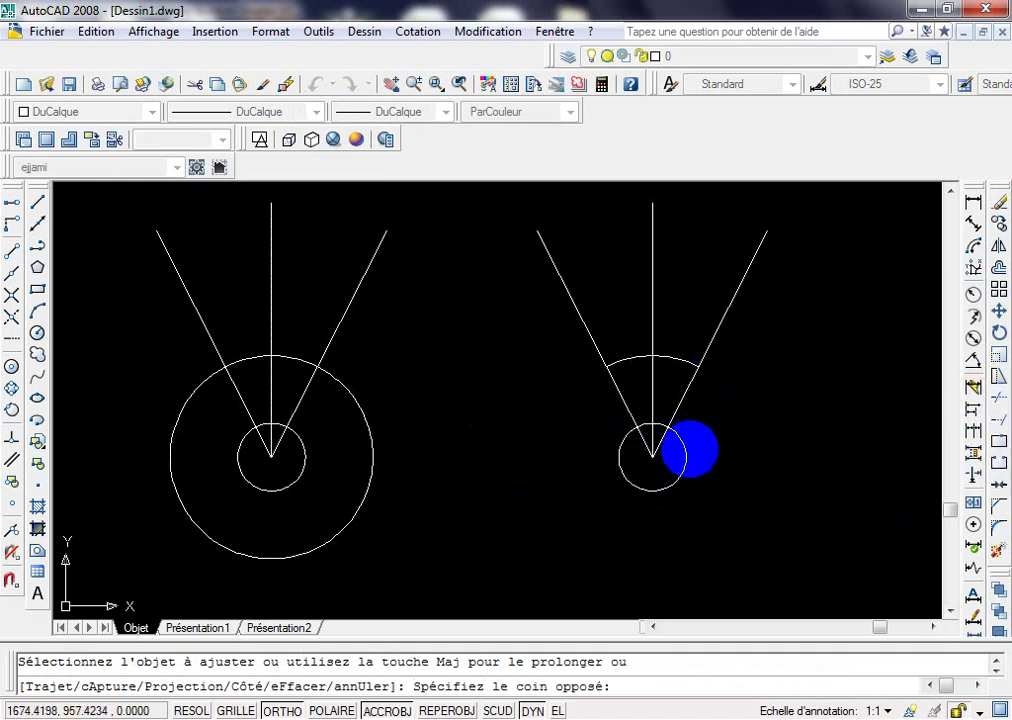
{"action": "left_click", "coordinate": [642, 452]}
{"action": "left_click", "coordinate": [717, 451]}
{"action": "left_click", "coordinate": [648, 420]}
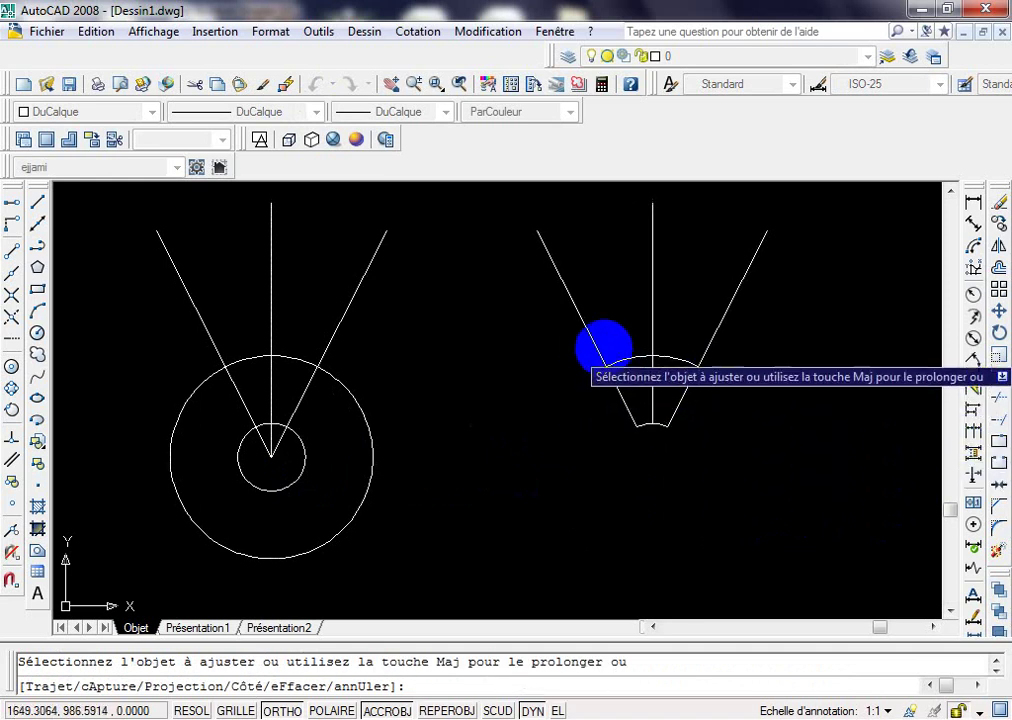
{"action": "left_click", "coordinate": [703, 339]}
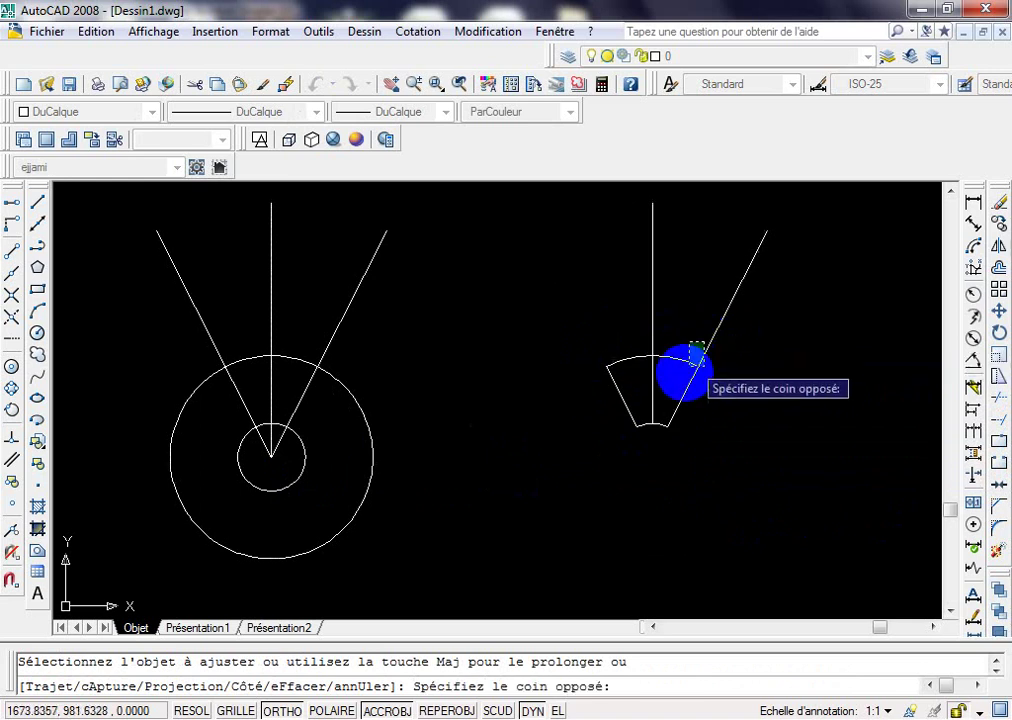
{"action": "left_click", "coordinate": [690, 358]}
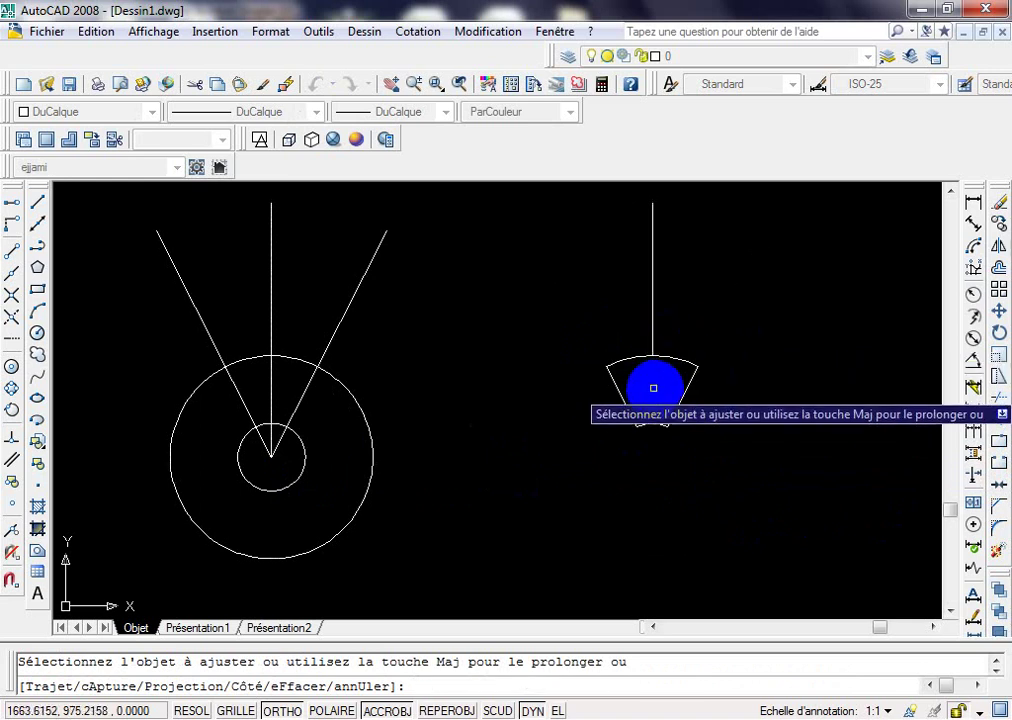
{"action": "middle_click_drag", "start_coordinate": [653, 388], "coordinate": [705, 448]}
{"action": "key", "text": "Escape"}
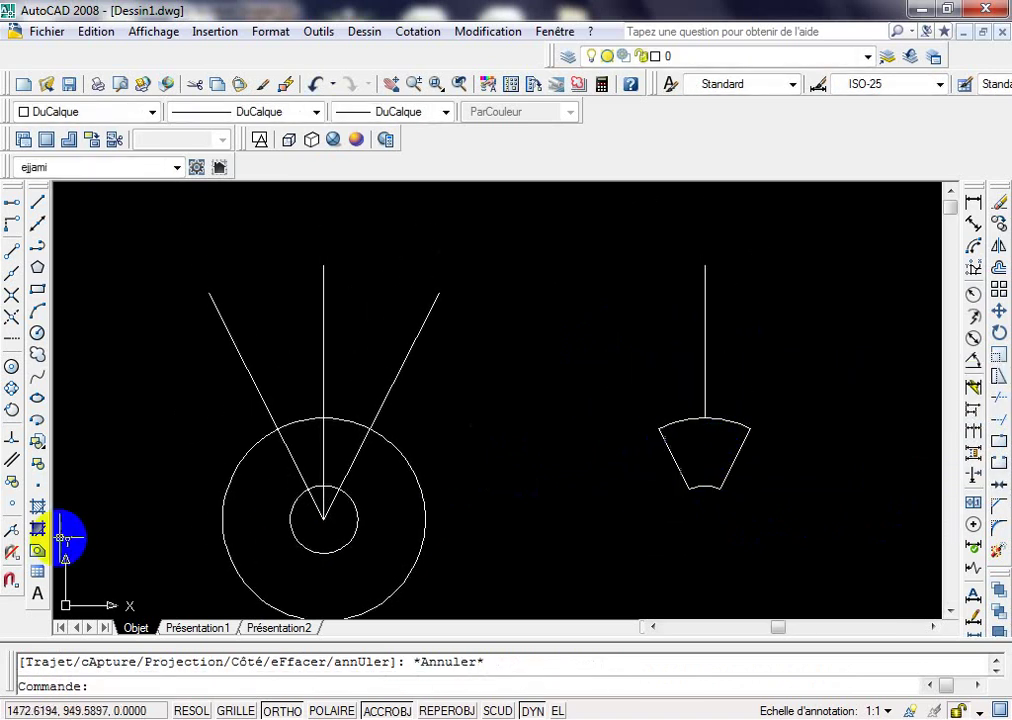
Step: Set up a one-colour mauve gradient with a nearly uniform shade
{"action": "left_click", "coordinate": [47, 530]}
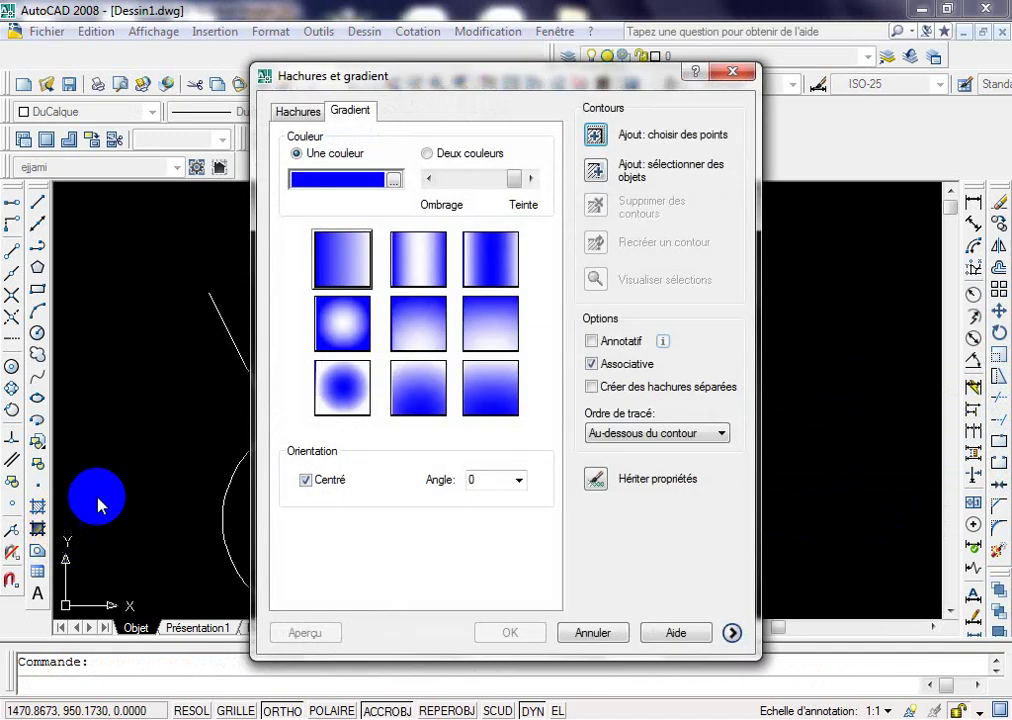
{"action": "left_click", "coordinate": [396, 181]}
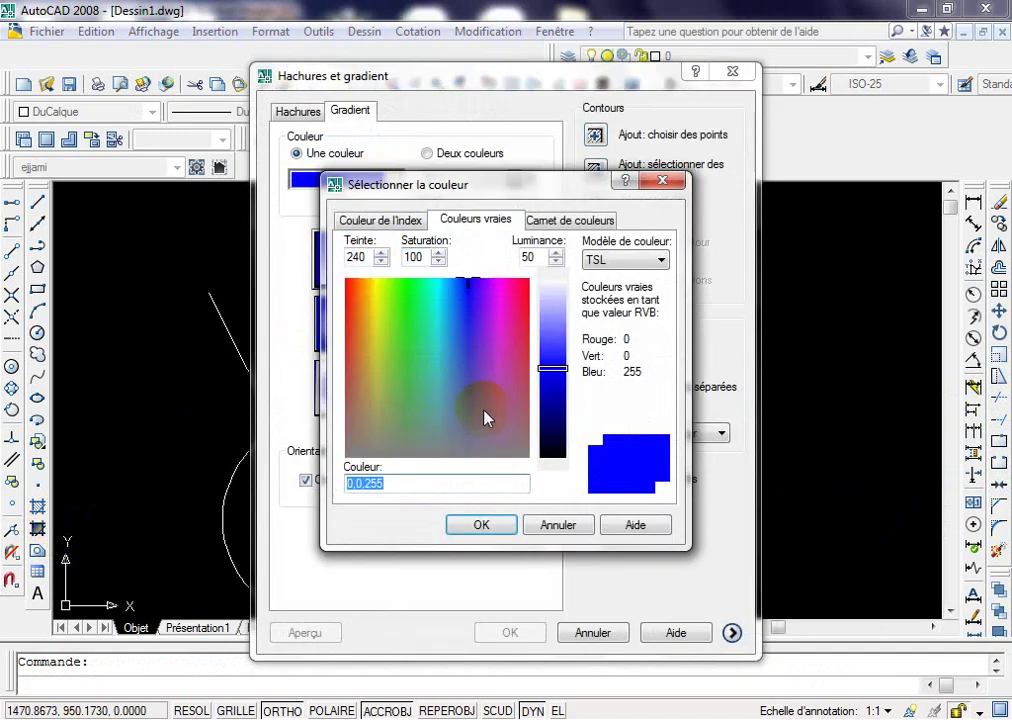
{"action": "left_click", "coordinate": [497, 424]}
{"action": "left_click", "coordinate": [481, 518]}
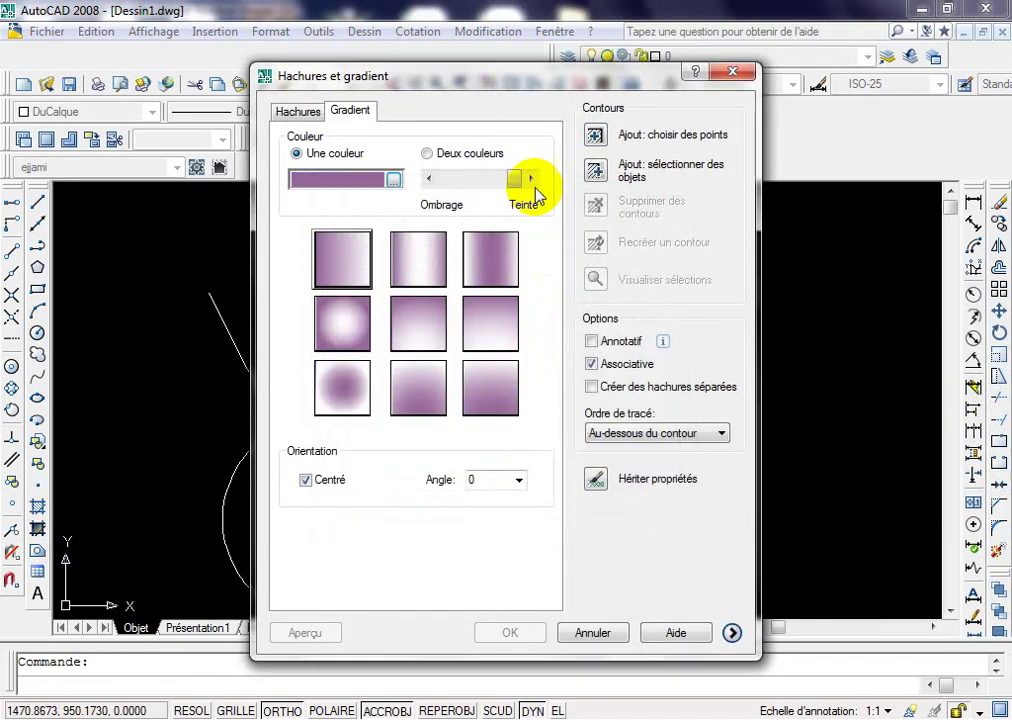
{"action": "left_click_drag", "start_coordinate": [516, 180], "coordinate": [462, 180]}
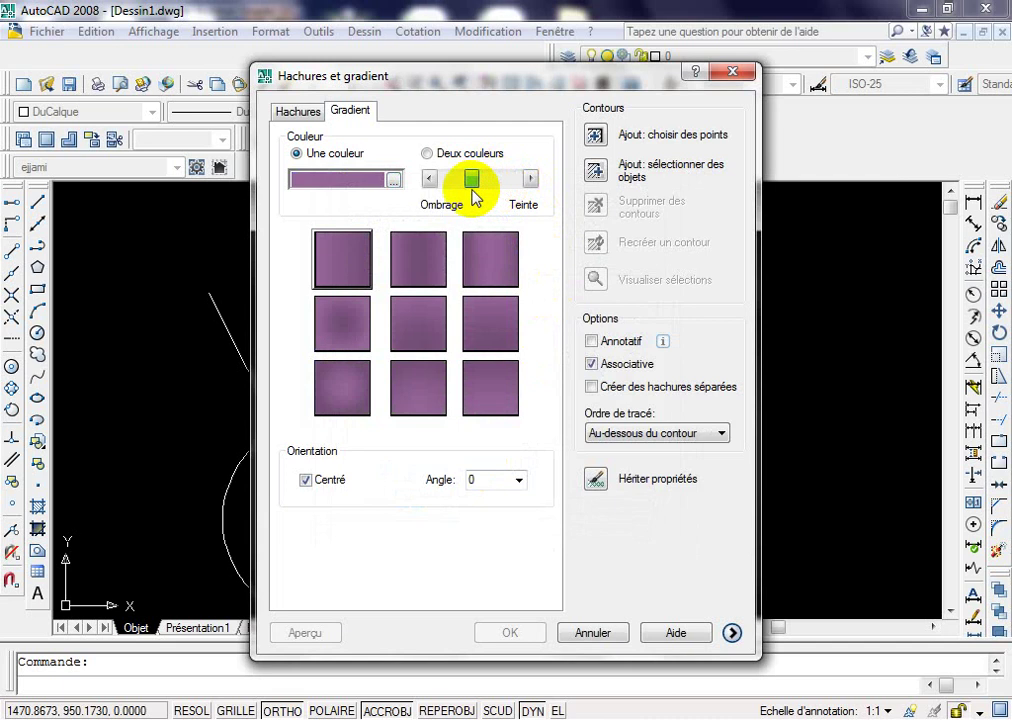
{"action": "left_click_drag", "start_coordinate": [461, 192], "coordinate": [548, 218]}
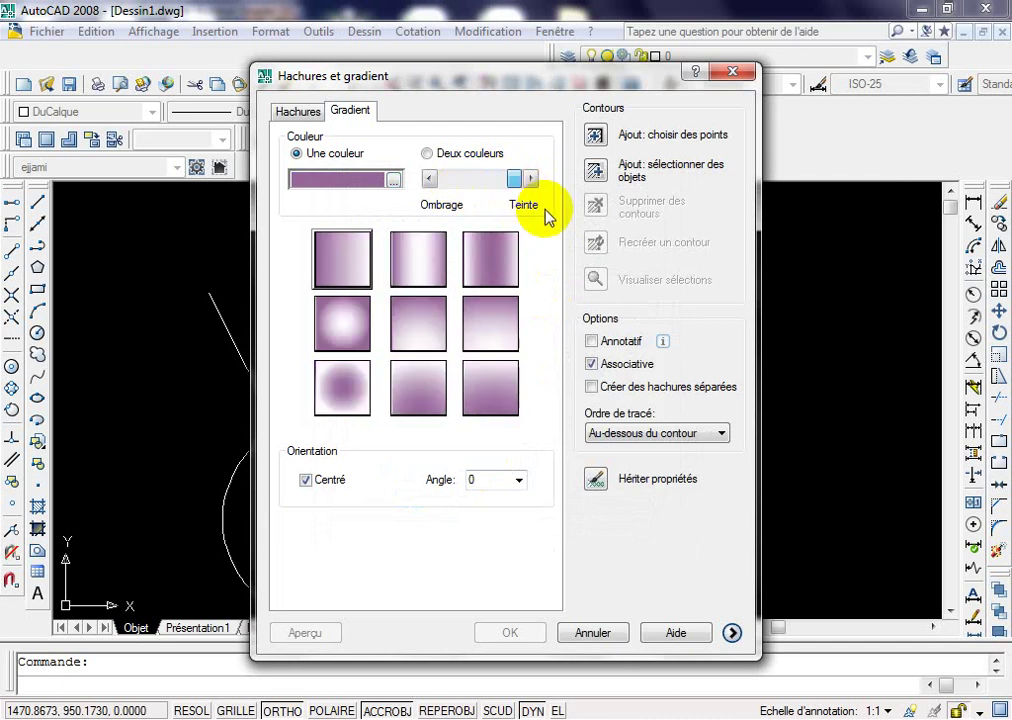
{"action": "mouse_move", "coordinate": [514, 180]}
{"action": "left_mouse_down"}
{"action": "mouse_move", "coordinate": [526, 203]}
{"action": "mouse_move", "coordinate": [452, 208]}
{"action": "mouse_move", "coordinate": [488, 207]}
{"action": "left_mouse_up"}
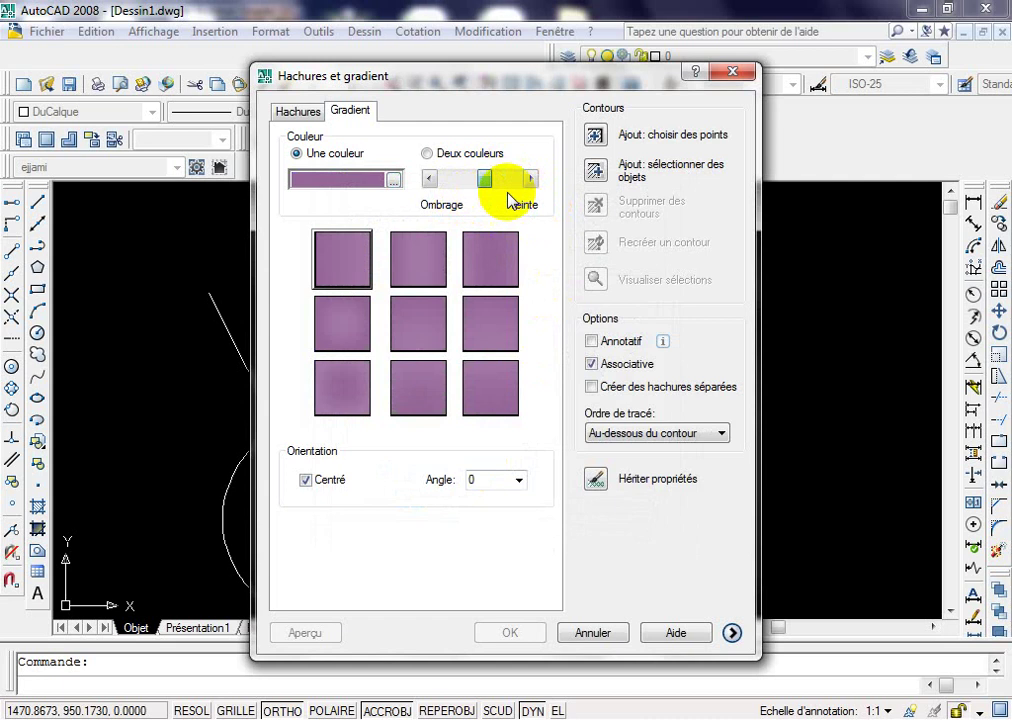
Step: Fill the trimmed right-hand sector with the mauve gradient
{"action": "left_click", "coordinate": [595, 135]}
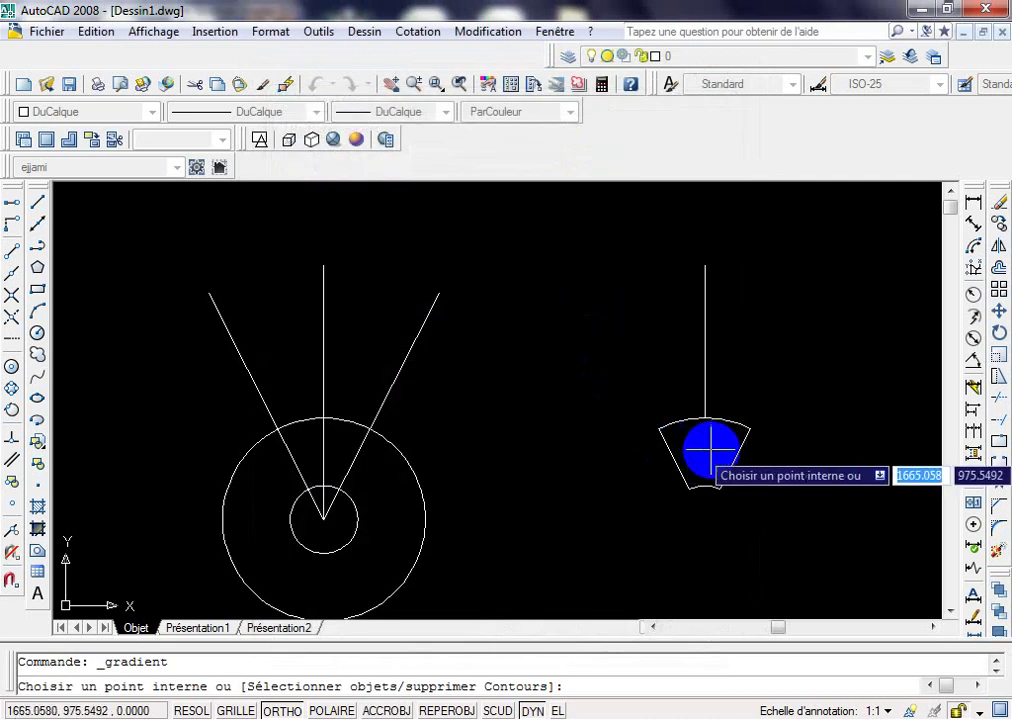
{"action": "key", "text": "Return"}
{"action": "key", "text": "Return"}
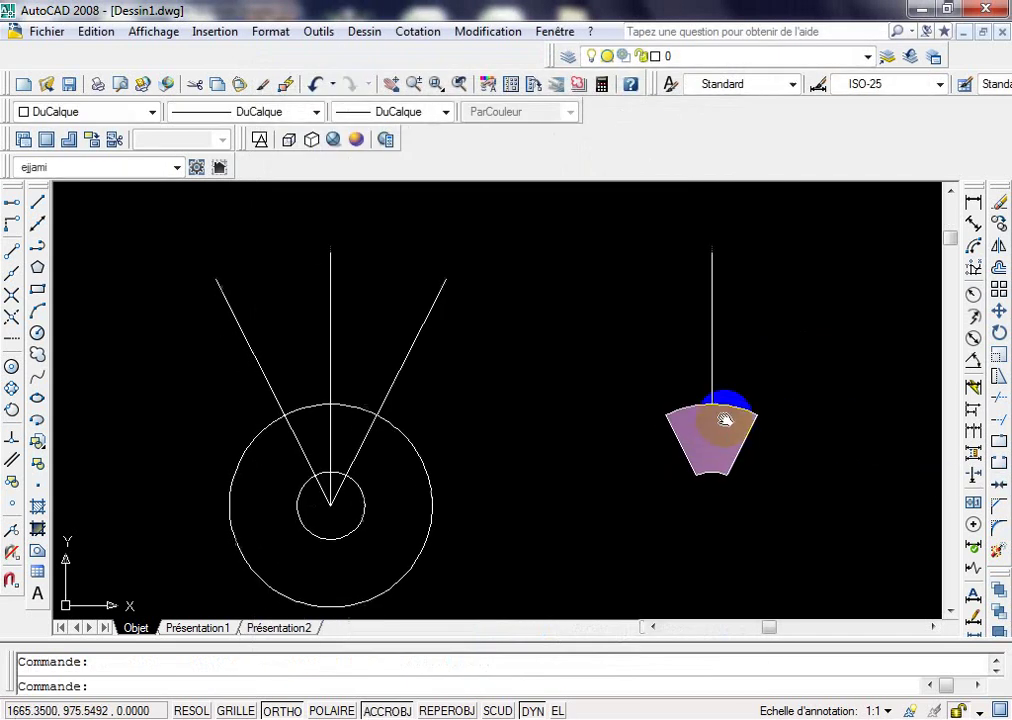
{"action": "middle_click_drag", "start_coordinate": [723, 413], "coordinate": [822, 368]}
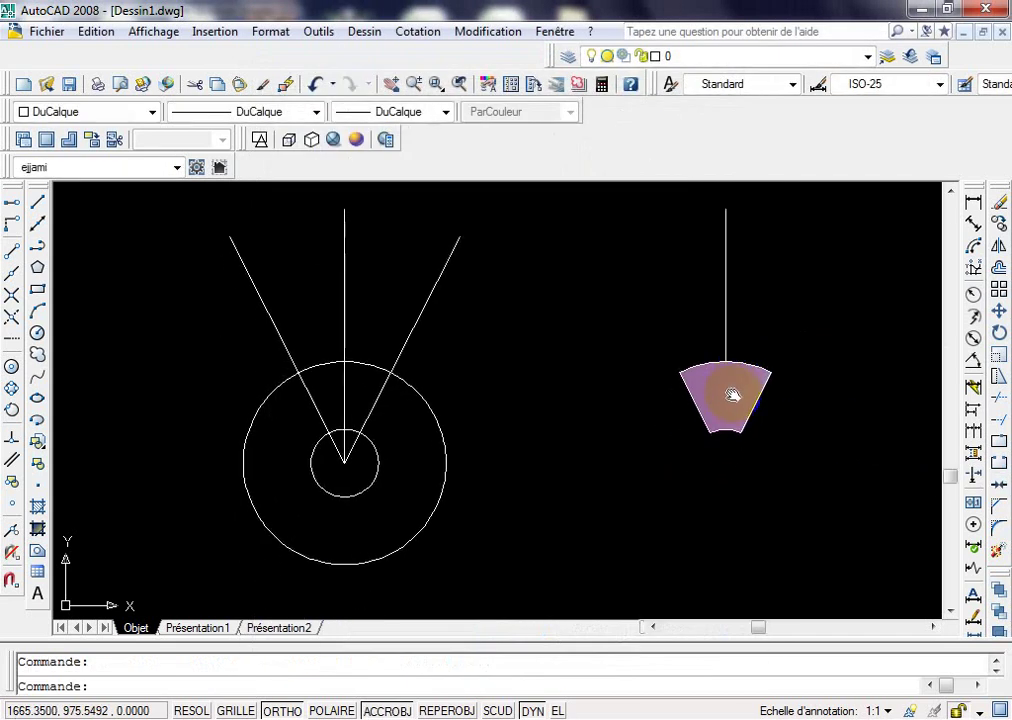
{"action": "left_click", "coordinate": [973, 203]}
Step: Add a vertical 75 dimension from the centre line's top to the circle centre, left of the fan
{"action": "left_click", "coordinate": [348, 219]}
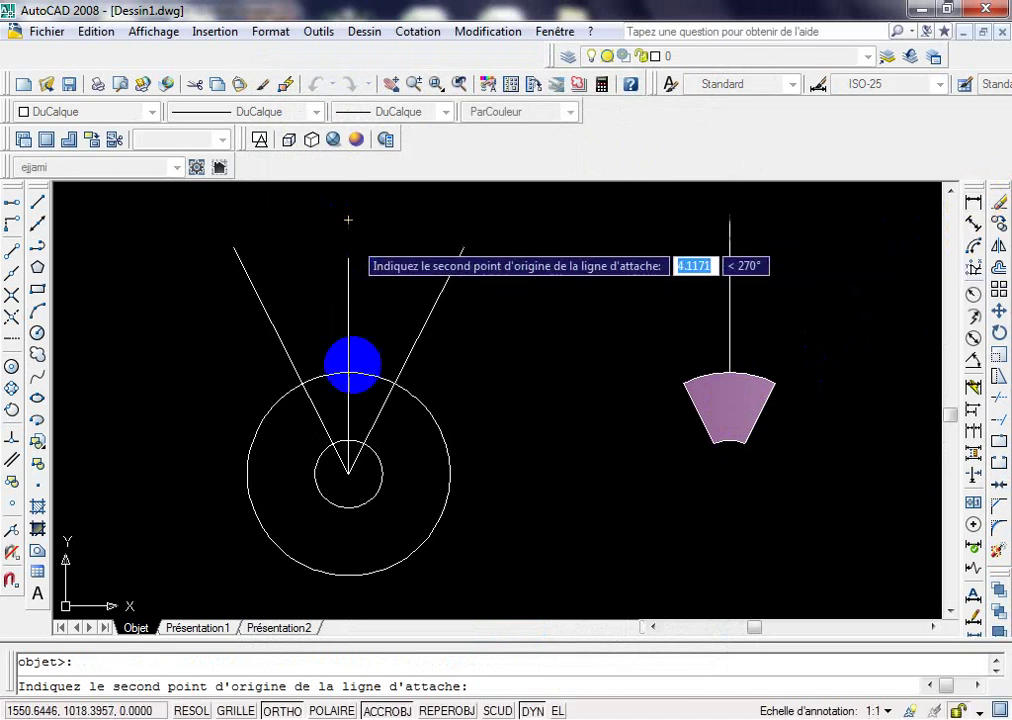
{"action": "left_click", "coordinate": [348, 472]}
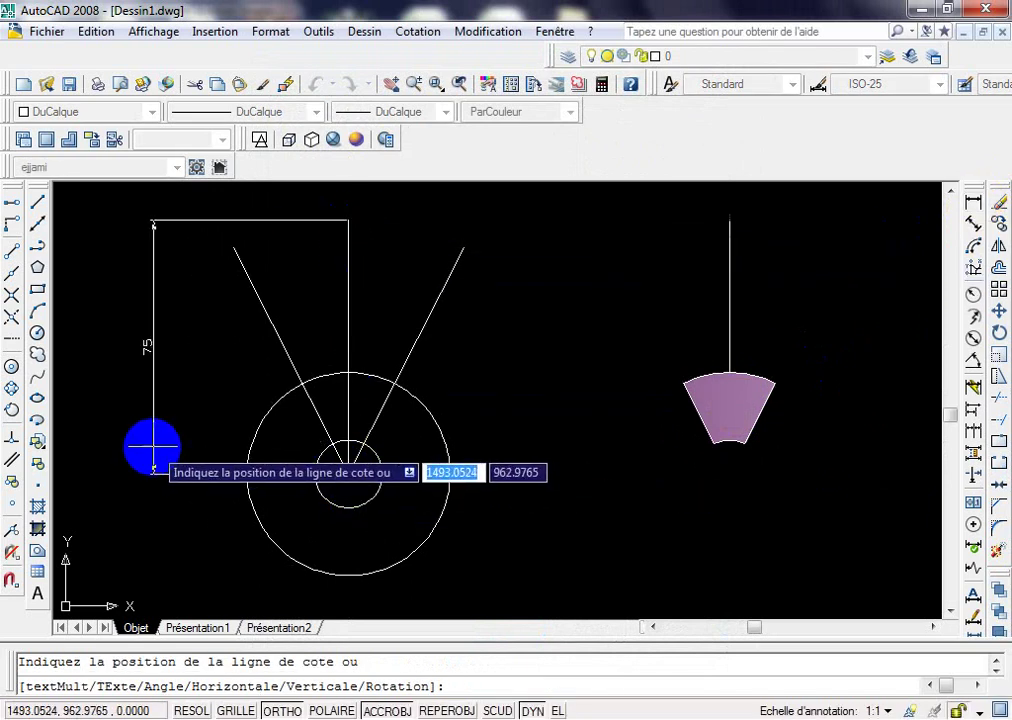
{"action": "left_click", "coordinate": [152, 446]}
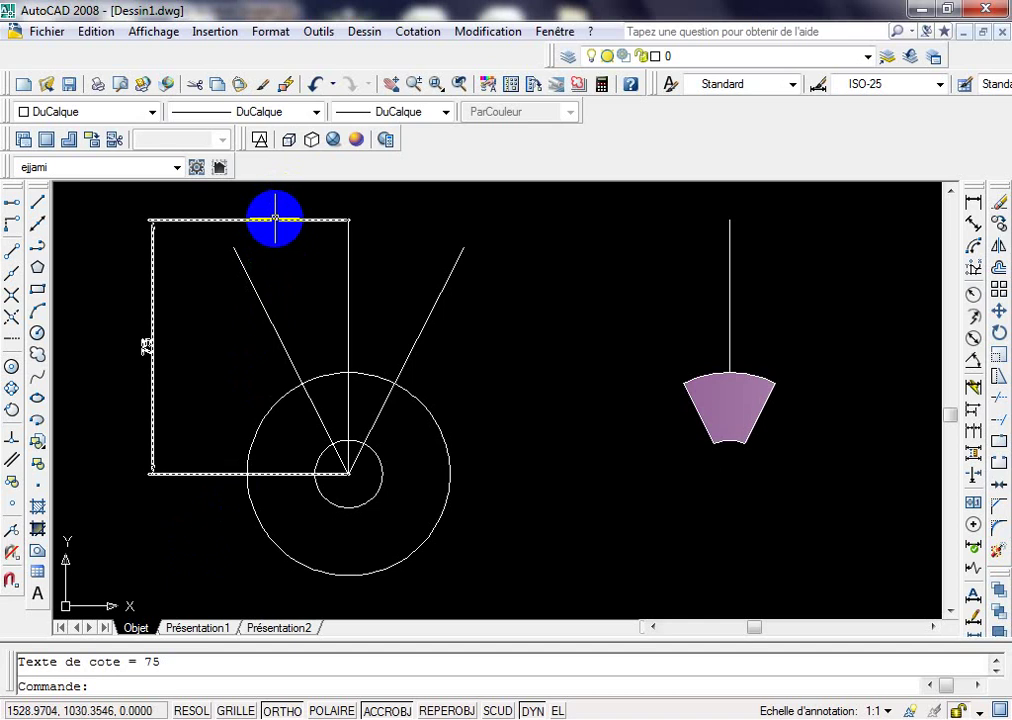
{"action": "left_click", "coordinate": [270, 31]}
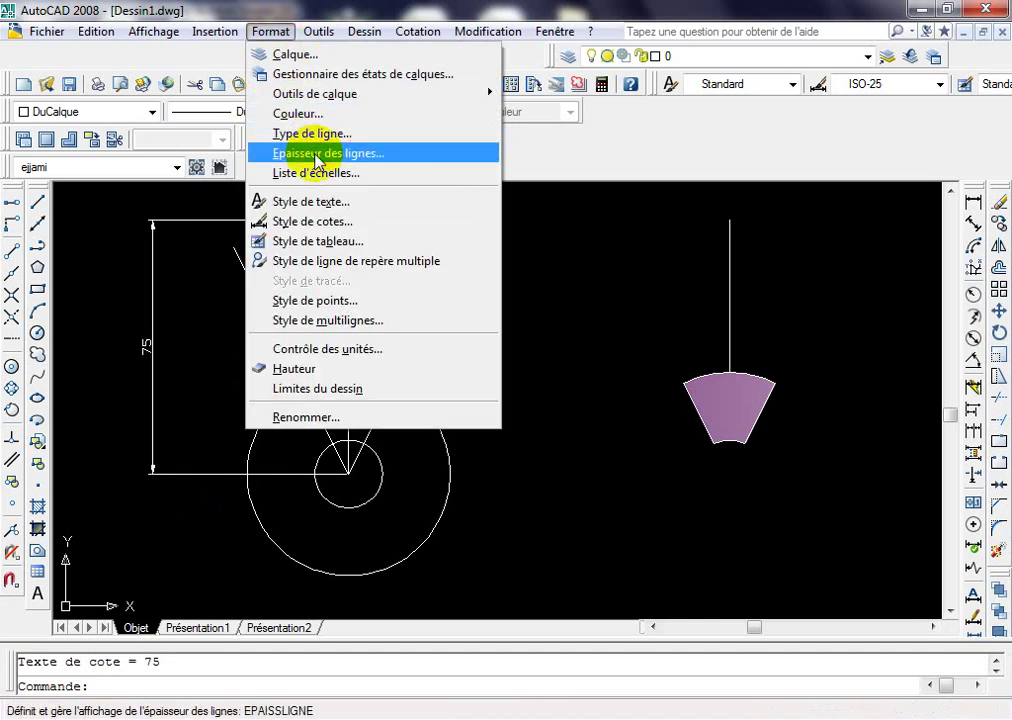
Step: Modify the ISO-25 dimension style to suppress extension lines 1 and 2
{"action": "left_click", "coordinate": [330, 230]}
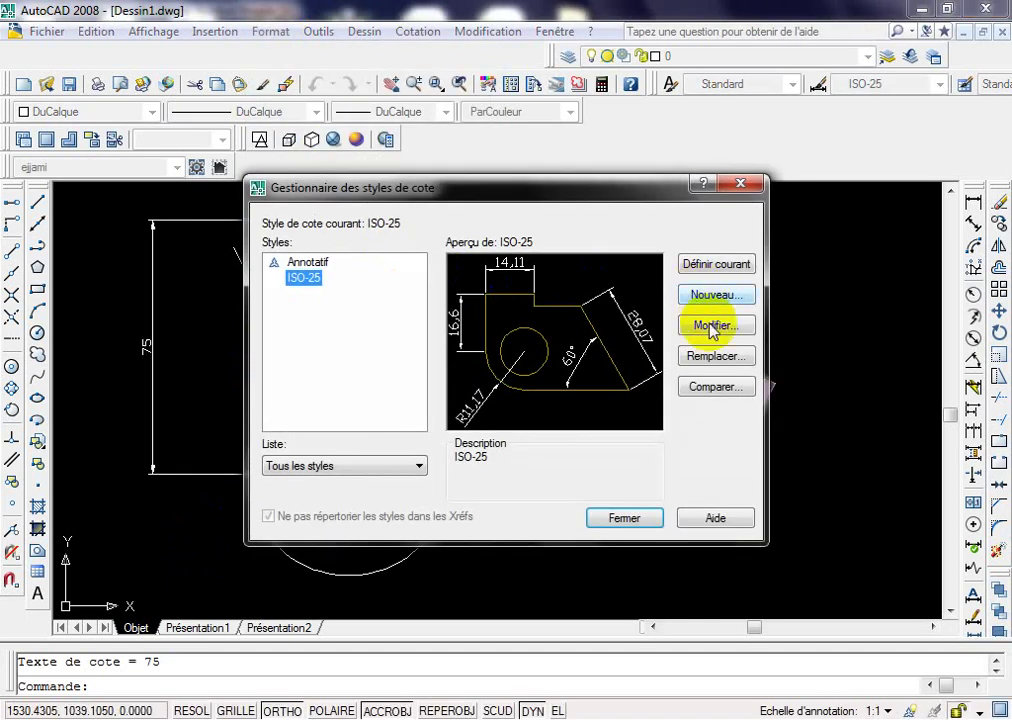
{"action": "left_click", "coordinate": [711, 328]}
{"action": "left_click", "coordinate": [255, 150]}
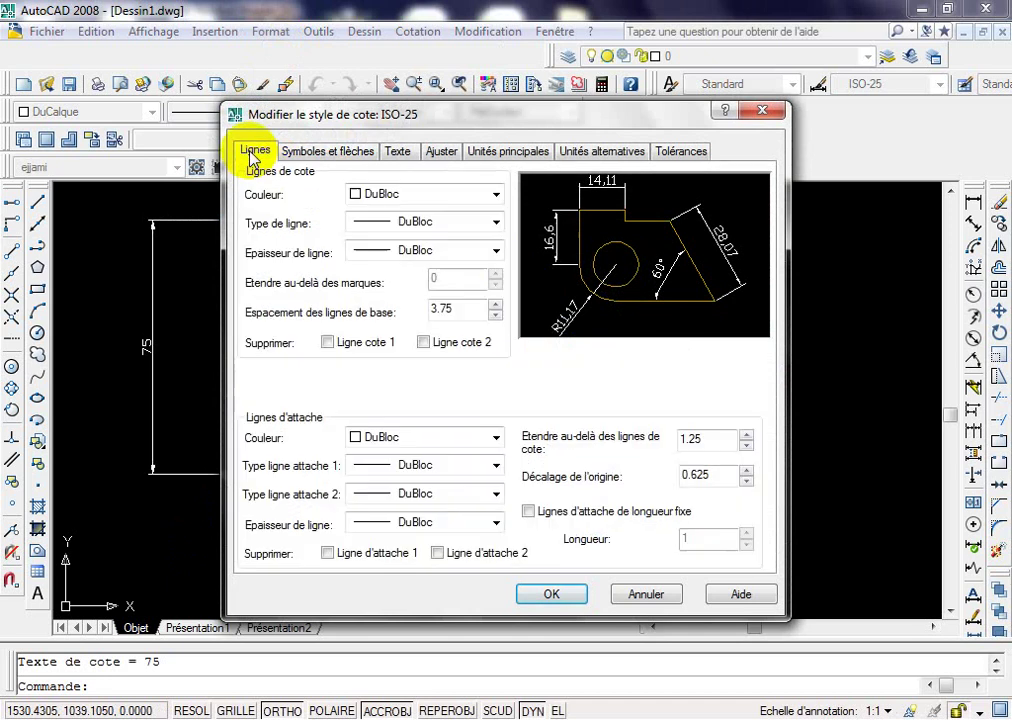
{"action": "left_click", "coordinate": [450, 556]}
{"action": "left_click", "coordinate": [372, 558]}
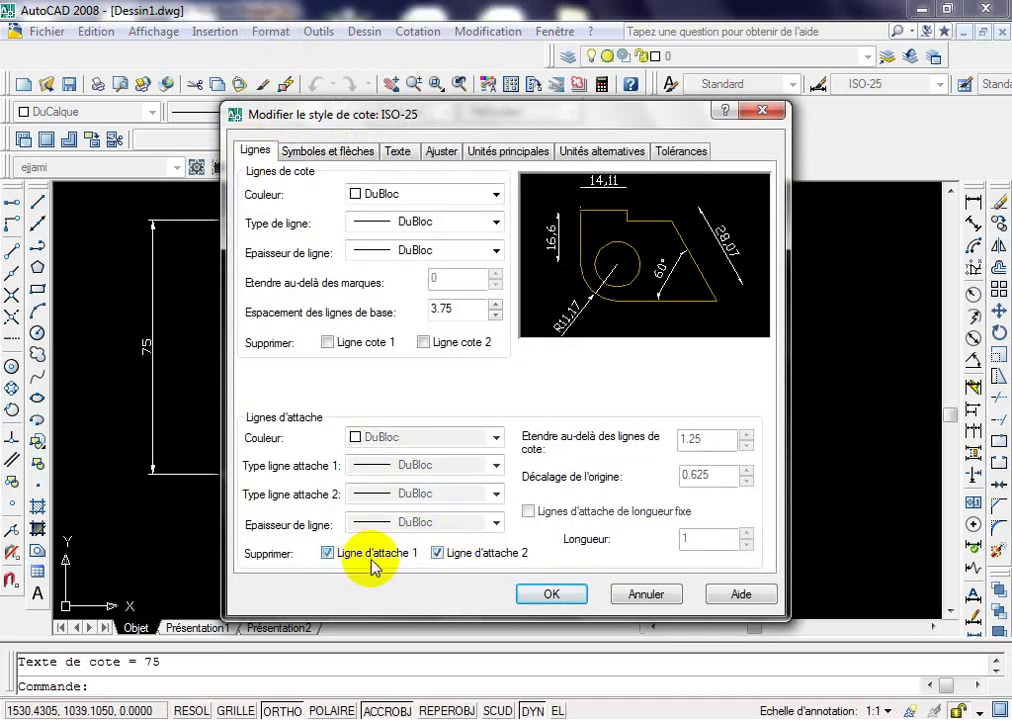
{"action": "left_click", "coordinate": [542, 594]}
{"action": "left_click", "coordinate": [610, 518]}
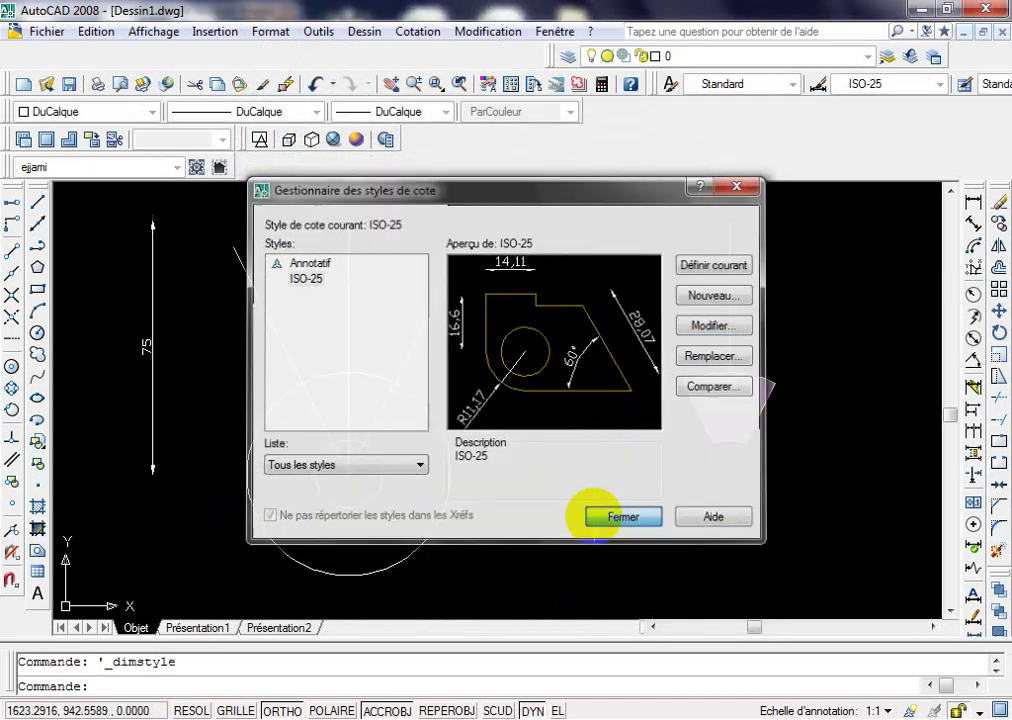
{"action": "mouse_move", "coordinate": [594, 517]}
{"action": "middle_mouse_down"}
{"action": "mouse_move", "coordinate": [620, 502]}
{"action": "mouse_move", "coordinate": [622, 531]}
{"action": "middle_mouse_up"}
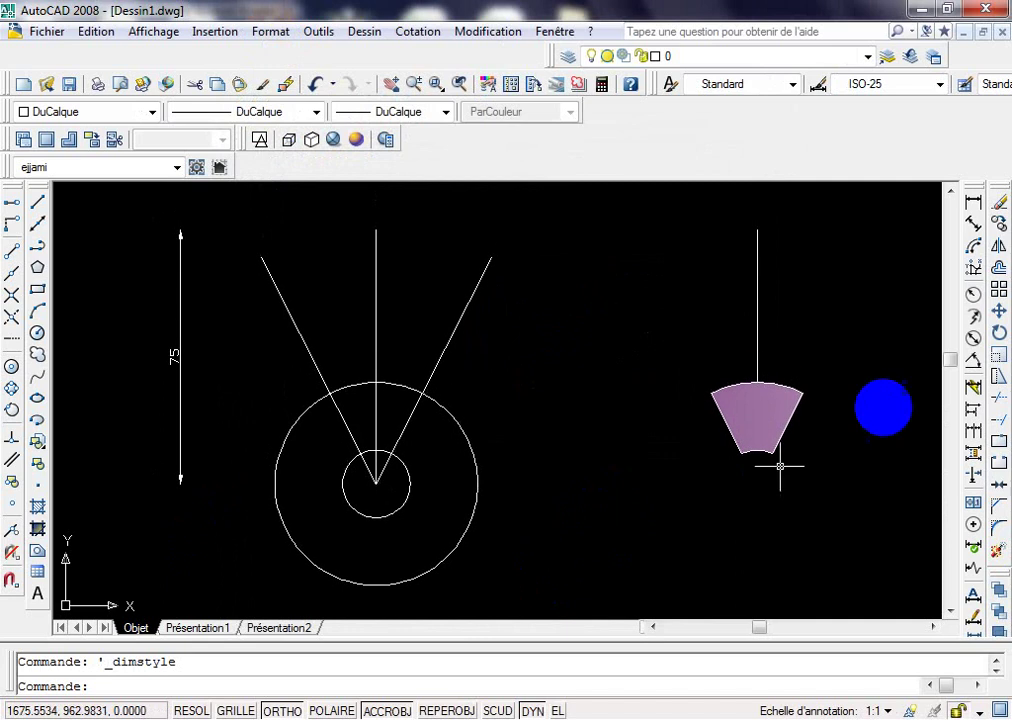
Step: Add 27° angular dimensions between the vertical line and each slanted line
{"action": "left_click", "coordinate": [973, 362]}
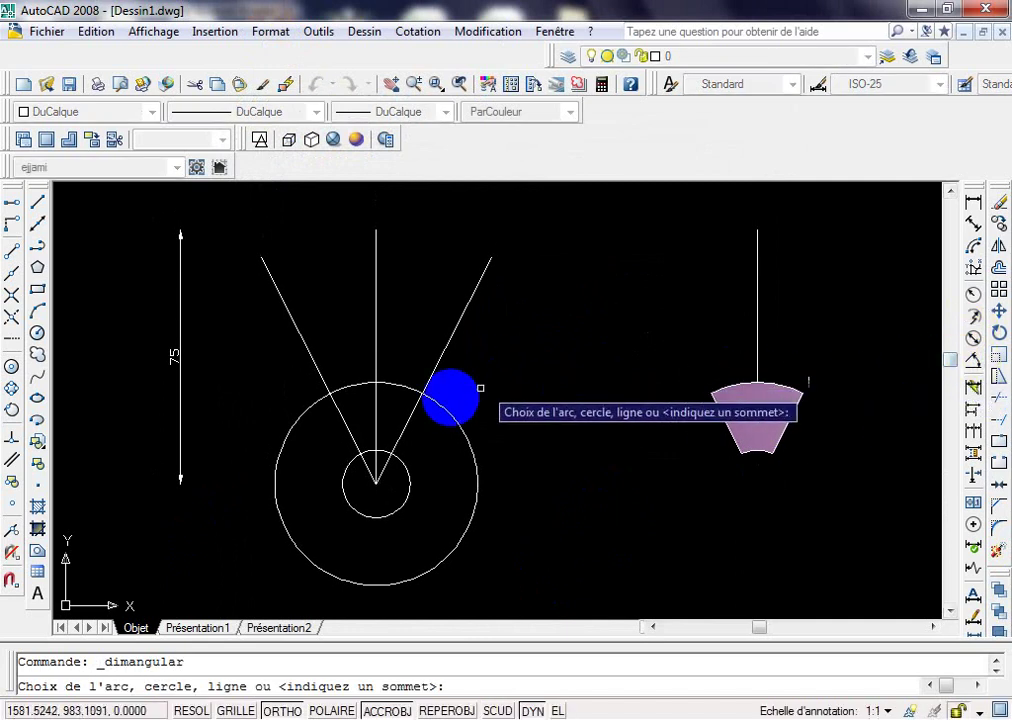
{"action": "left_click", "coordinate": [436, 363]}
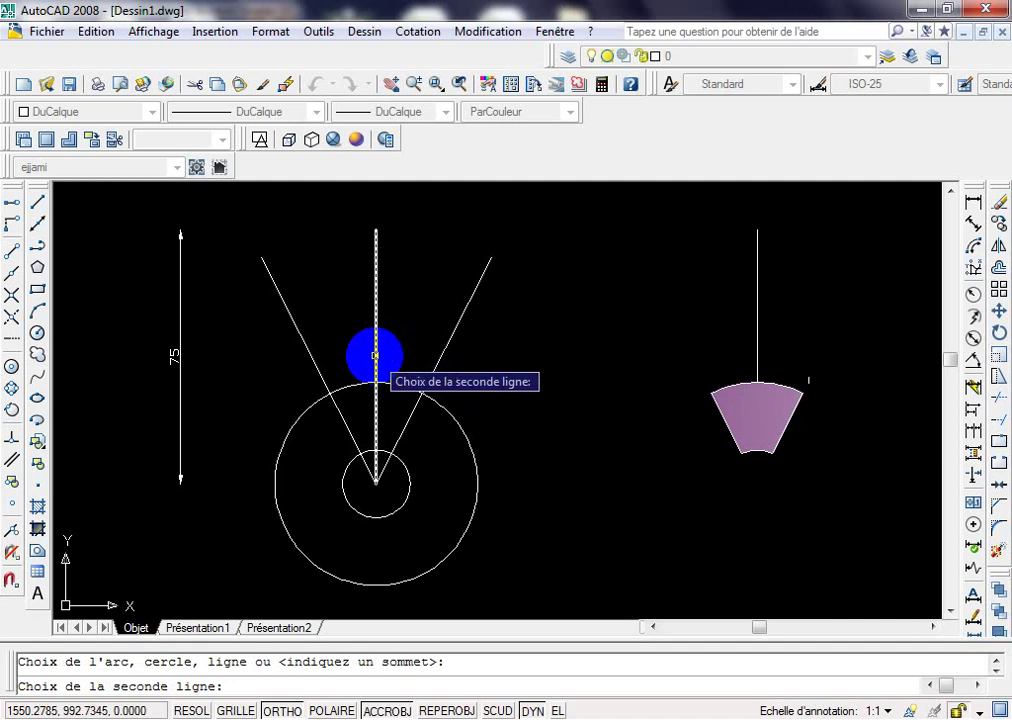
{"action": "left_click", "coordinate": [376, 355]}
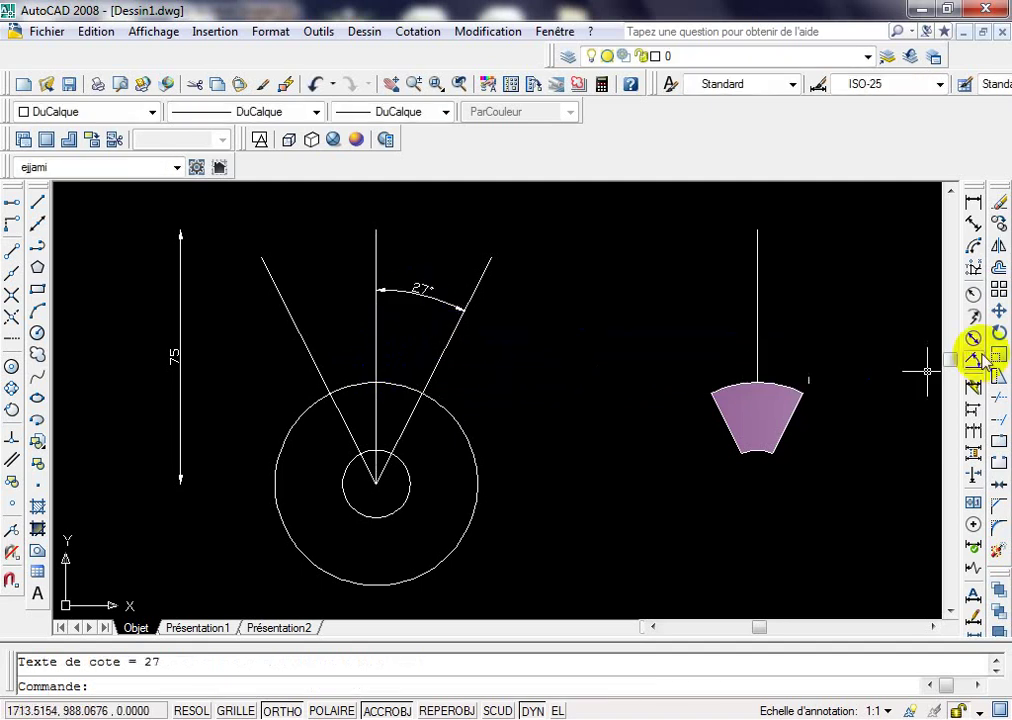
{"action": "left_click", "coordinate": [973, 361]}
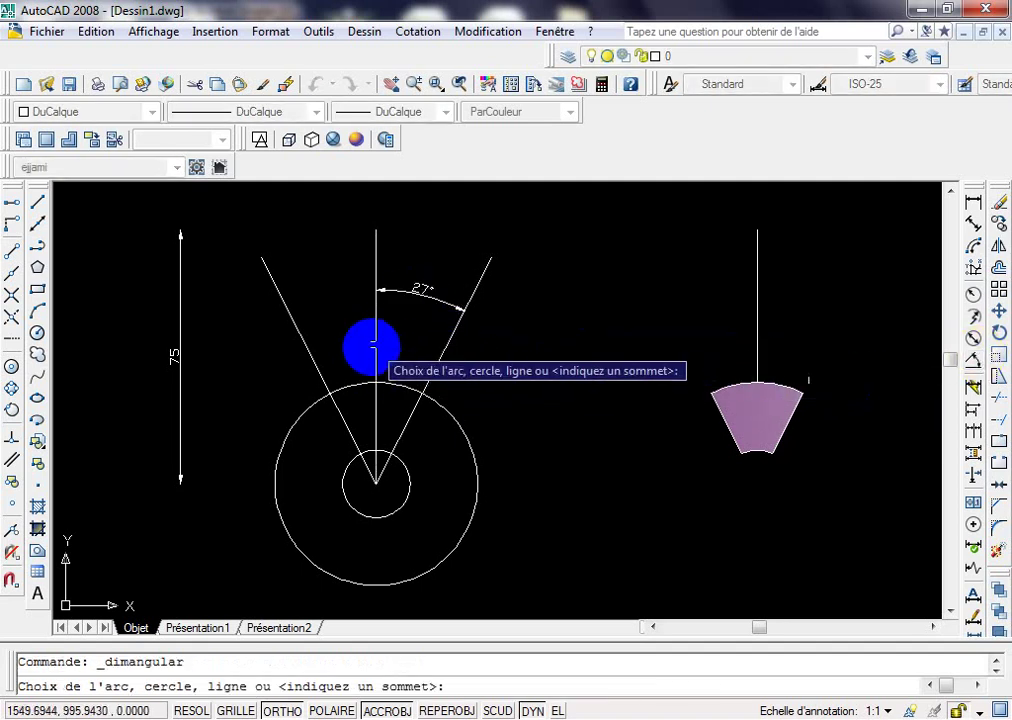
{"action": "left_click", "coordinate": [373, 345]}
{"action": "left_click", "coordinate": [319, 373]}
{"action": "left_click", "coordinate": [316, 343]}
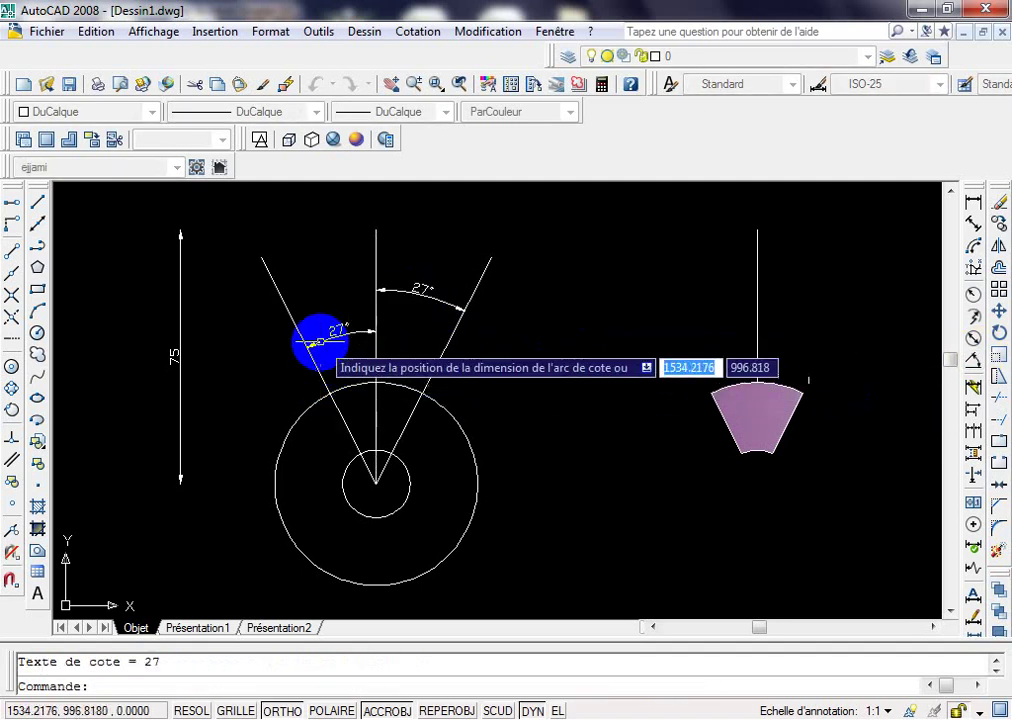
Step: Dimension the outer circle's radius as R30 and the small inner circle's as R10
{"action": "left_click", "coordinate": [973, 295]}
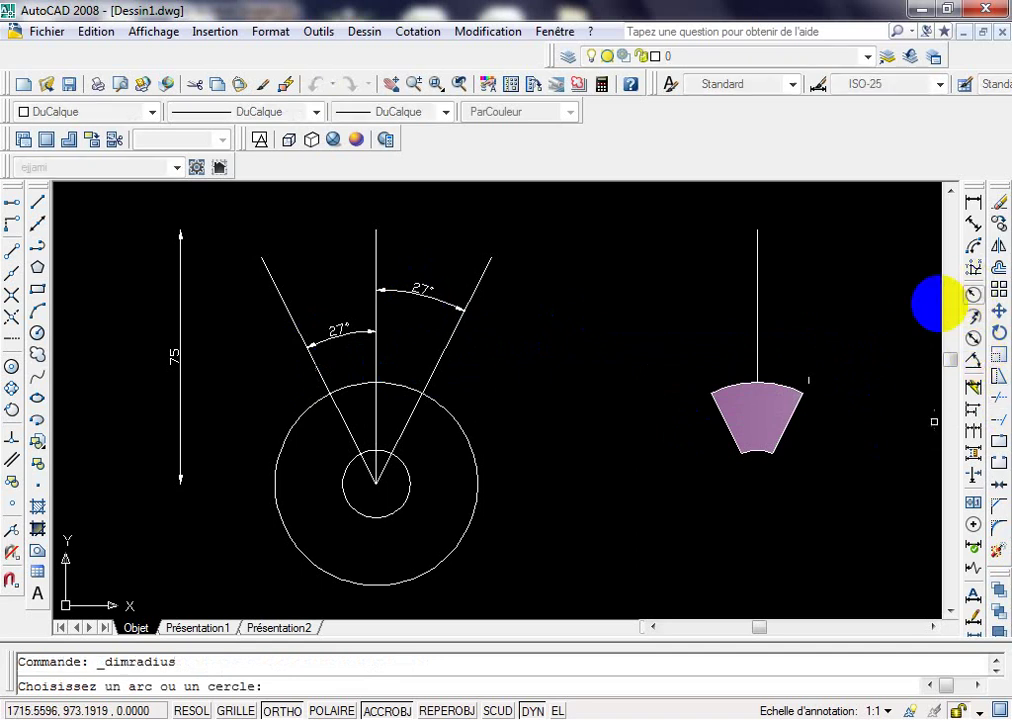
{"action": "left_click", "coordinate": [463, 436]}
{"action": "left_click", "coordinate": [503, 404]}
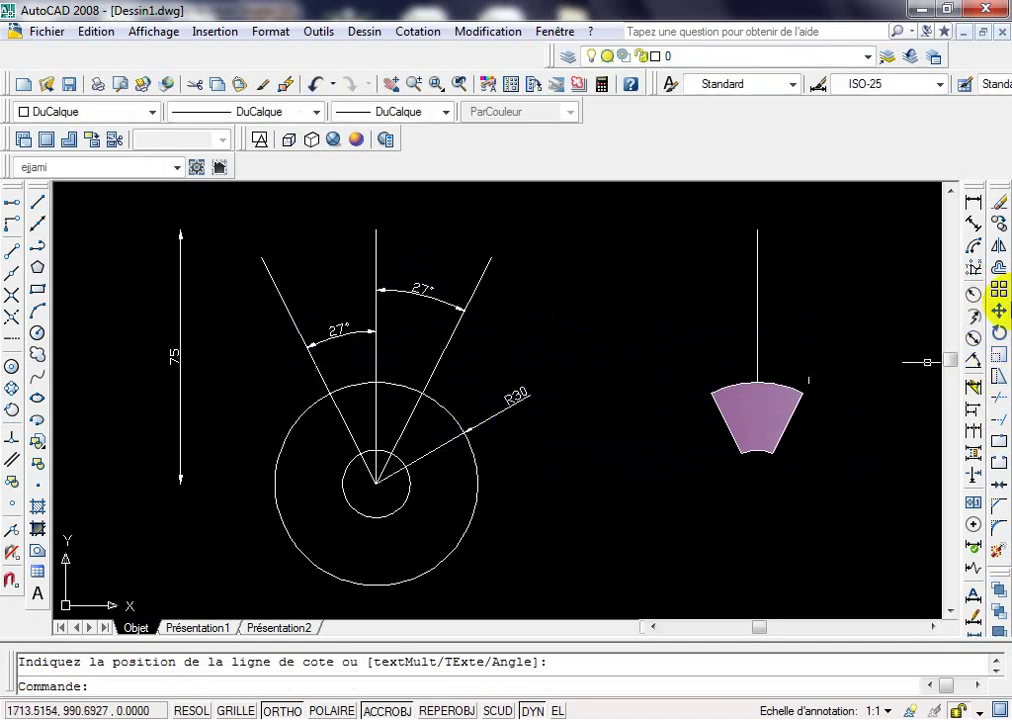
{"action": "left_click", "coordinate": [973, 295]}
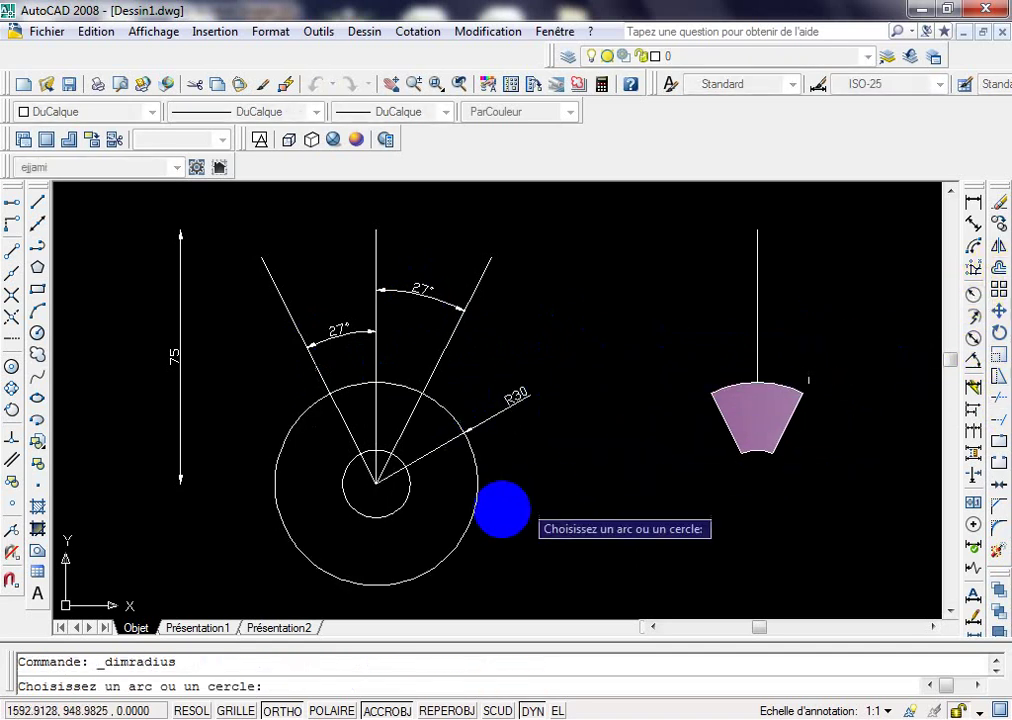
{"action": "left_click", "coordinate": [396, 513]}
{"action": "left_click", "coordinate": [440, 522]}
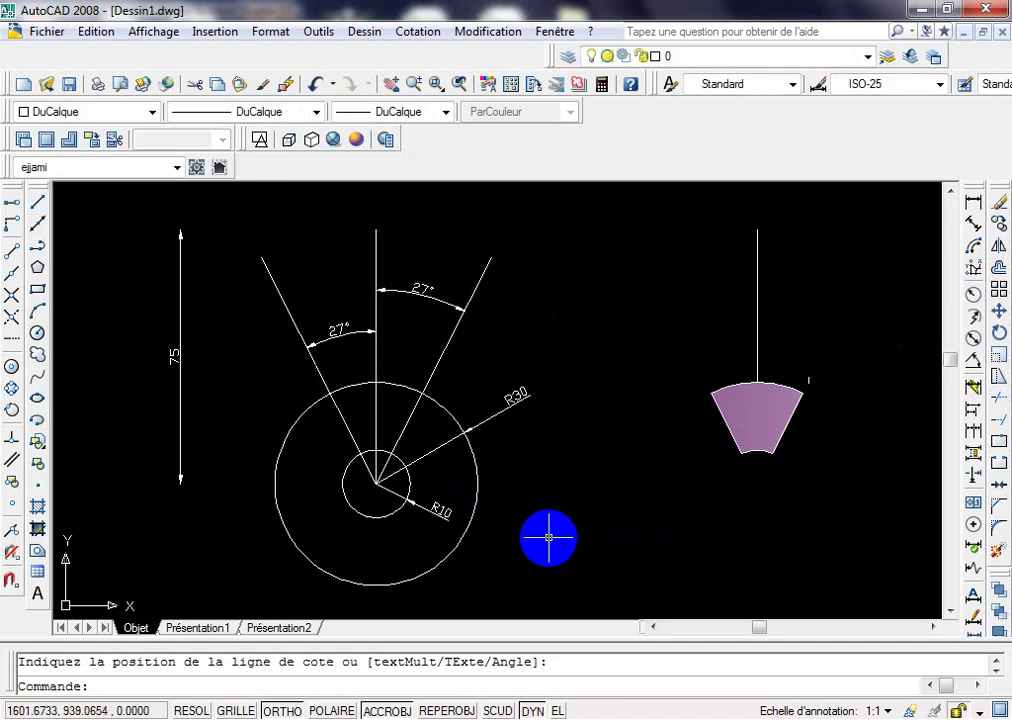